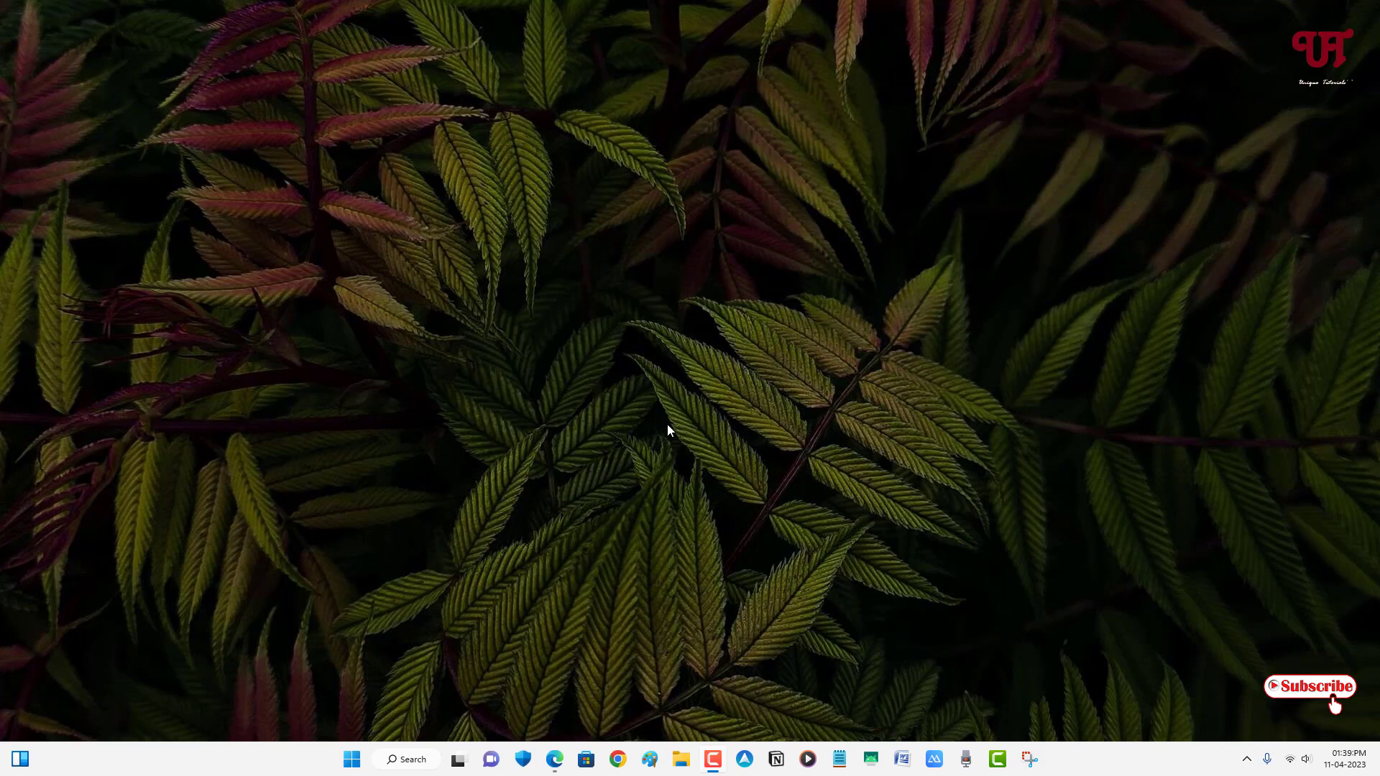
Open the quickaccesspopup.com result from the Google search and scroll down to its Home section.
{"action": "left_click", "coordinate": [555, 759]}
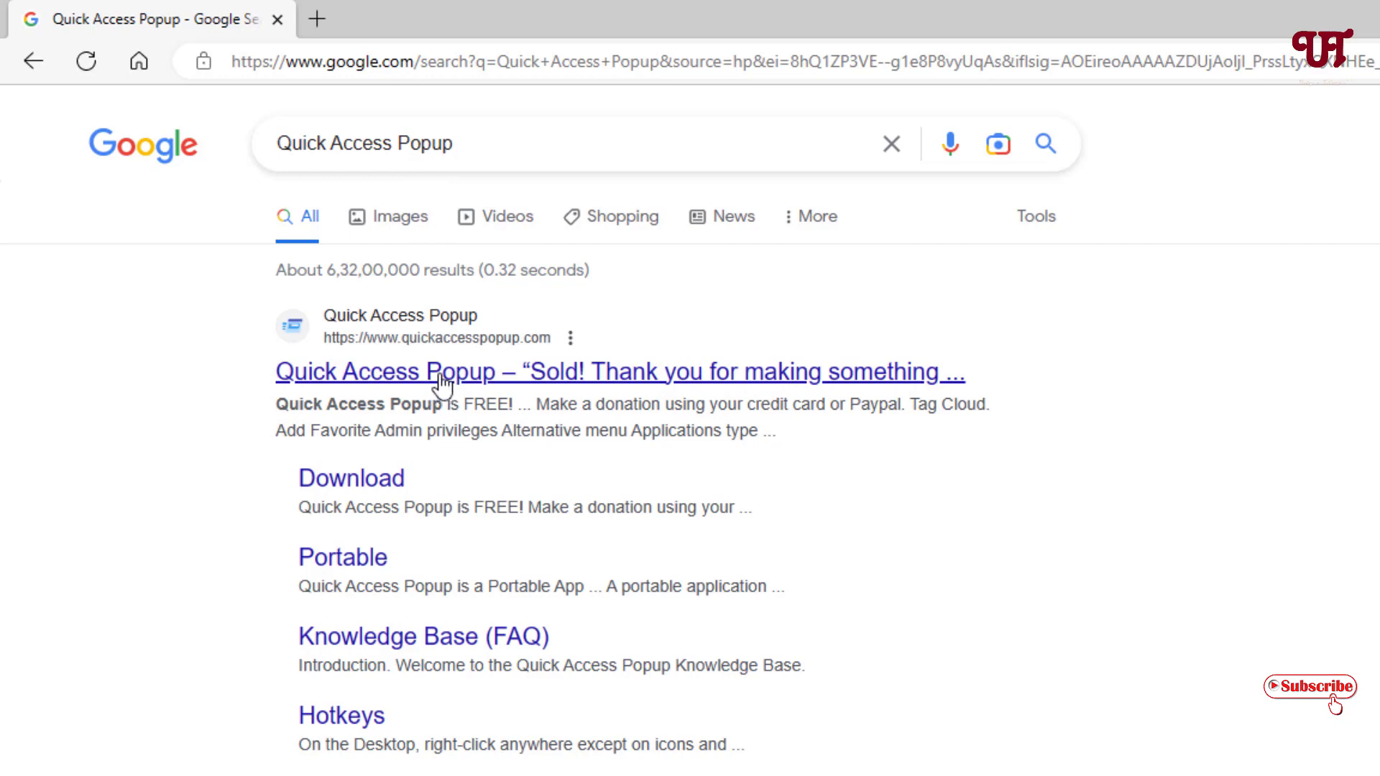
{"action": "left_click", "coordinate": [442, 380]}
{"action": "scroll", "coordinate": [653, 540], "scroll_direction": "down", "scroll_amount": 5}
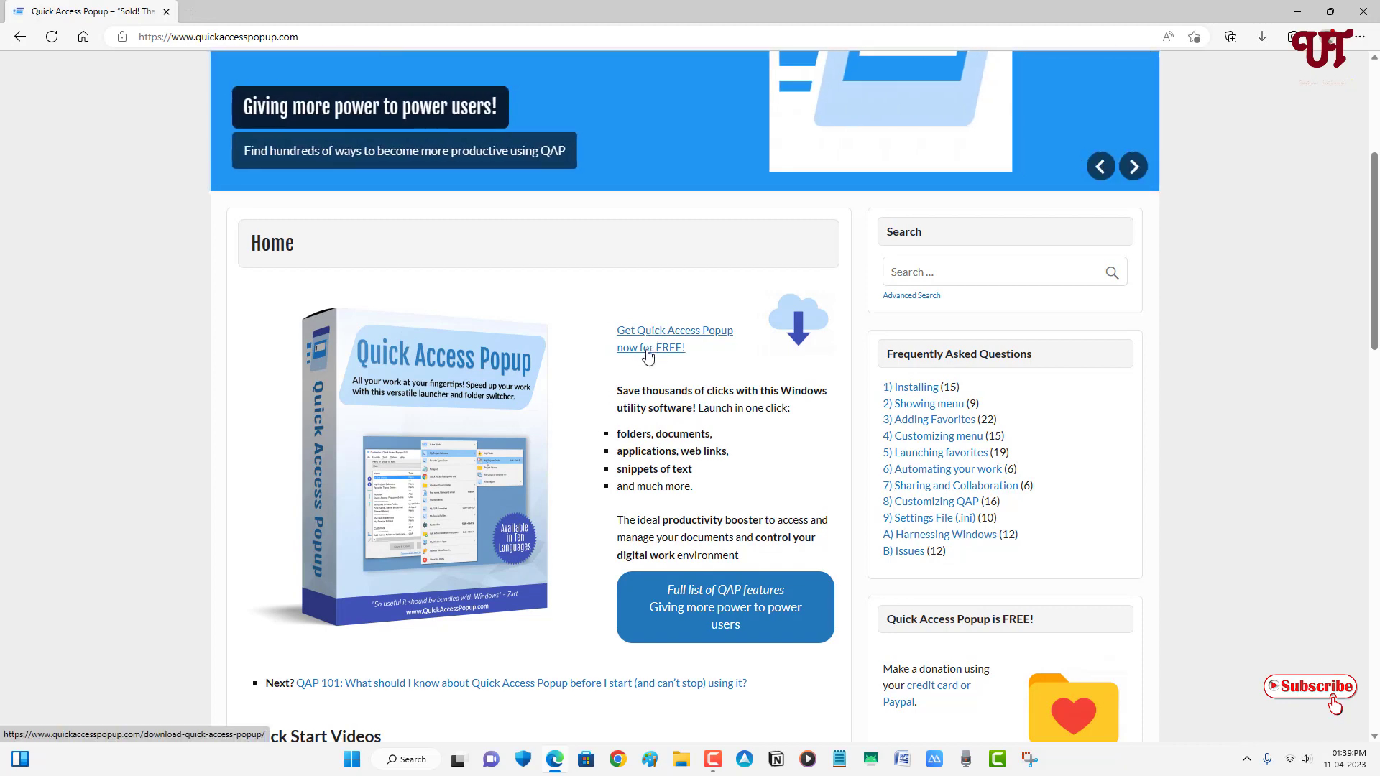
Go to the Download page and download the portable quickaccesspopup.zip package.
{"action": "left_click", "coordinate": [647, 349]}
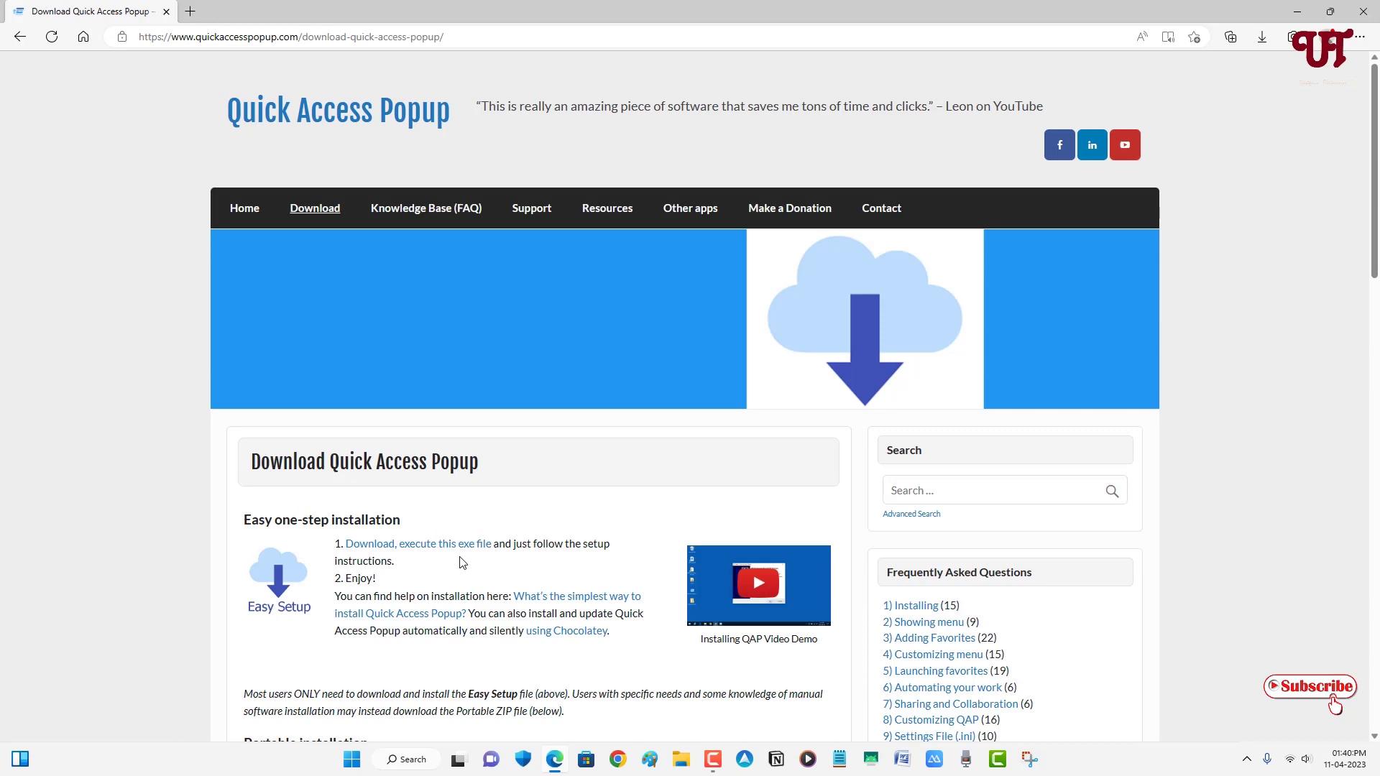
{"action": "scroll", "coordinate": [462, 563], "scroll_direction": "down", "scroll_amount": 4}
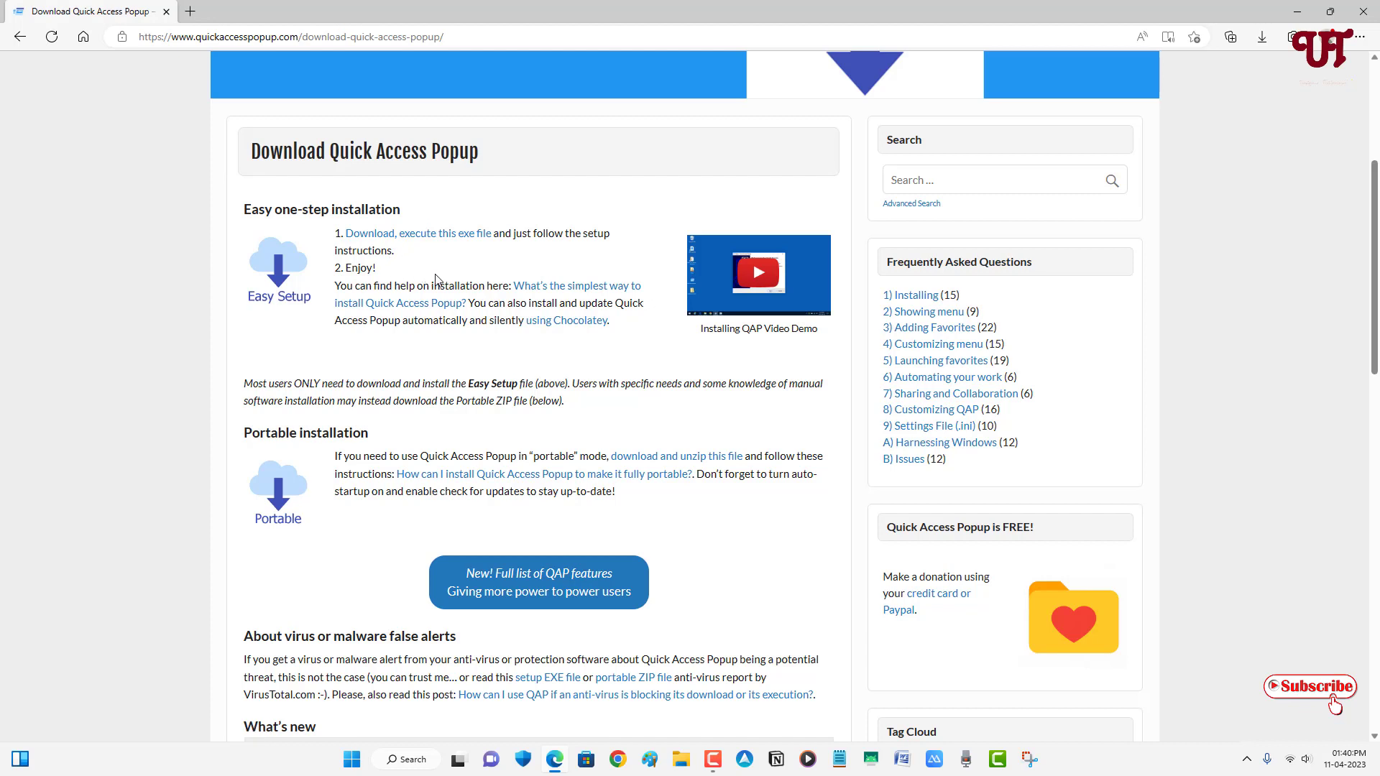
{"action": "left_click", "coordinate": [653, 463]}
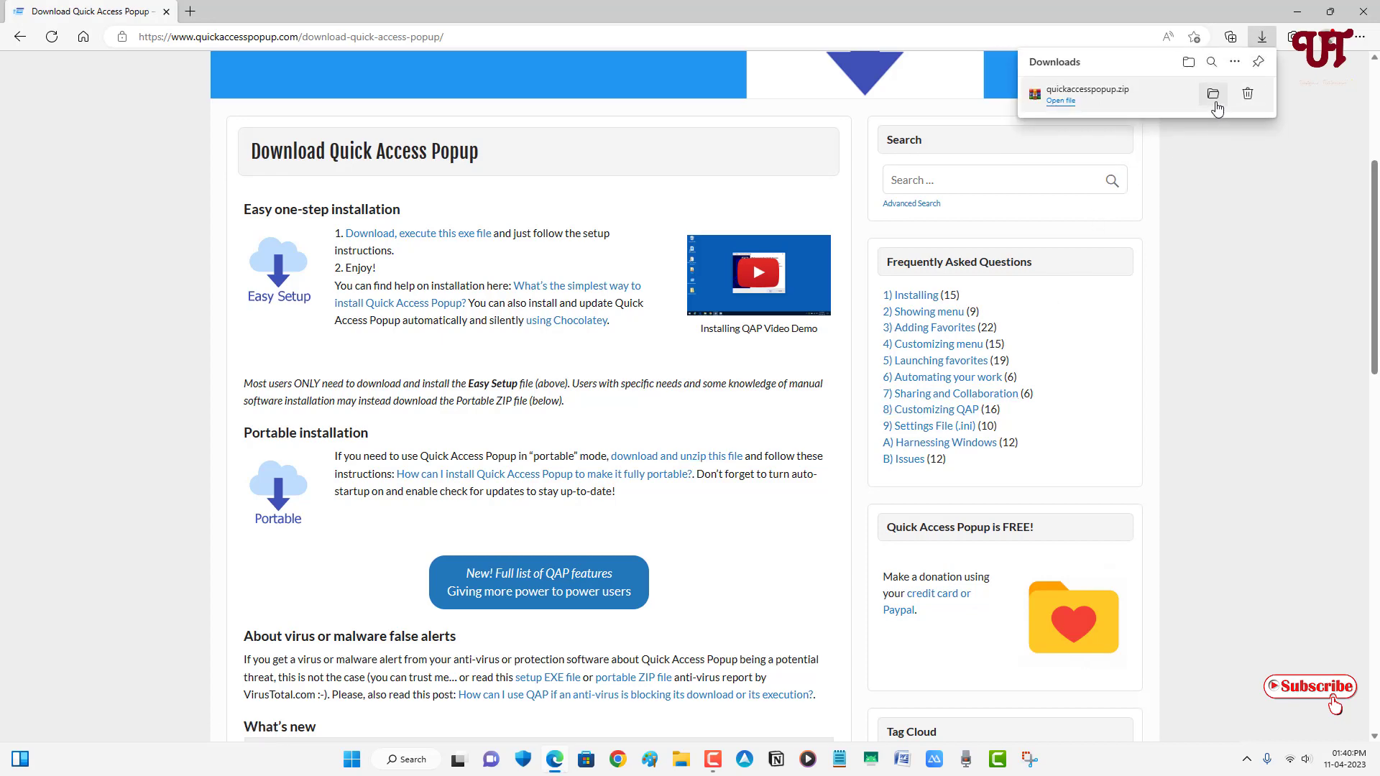
Extract quickaccesspopup.zip with WinRAR into a quickaccesspopup folder in Downloads.
{"action": "left_click", "coordinate": [1214, 102]}
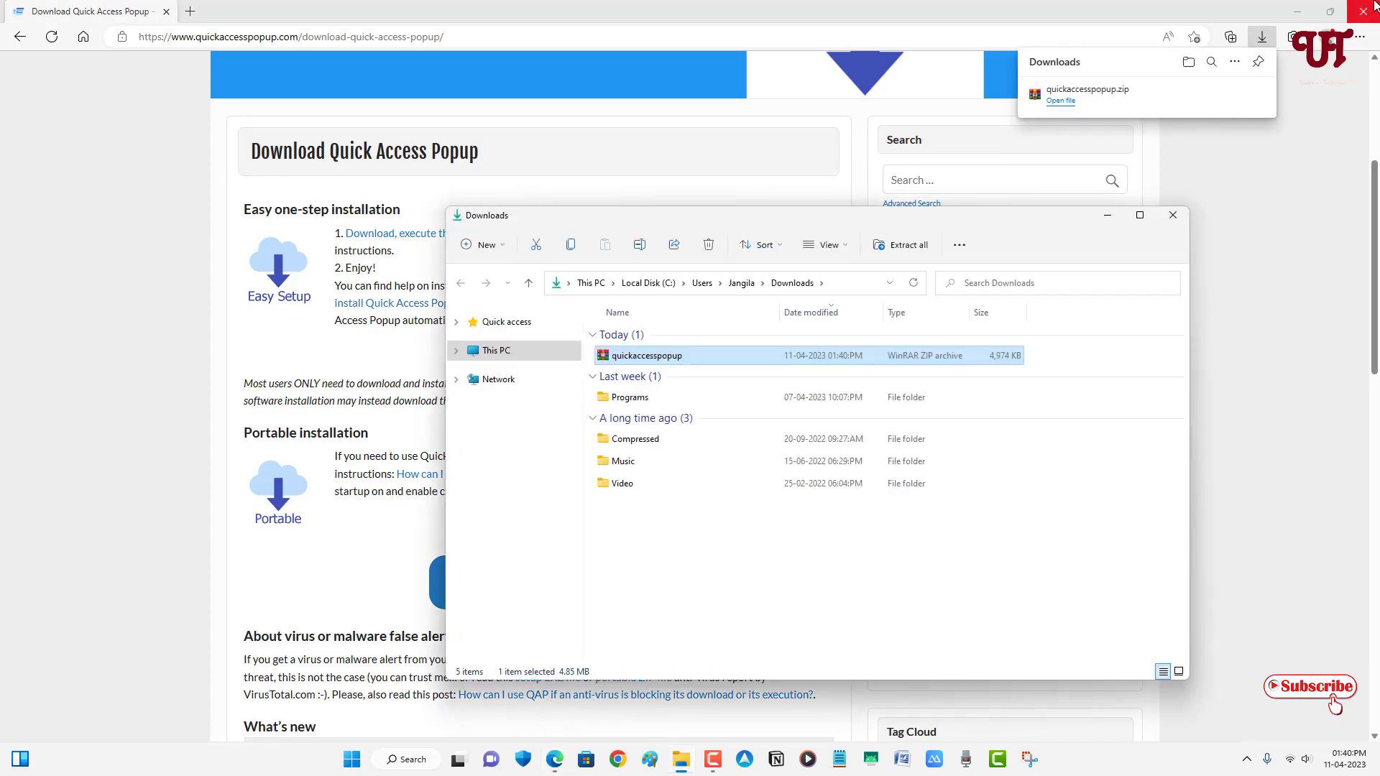
{"action": "left_click", "coordinate": [1373, 6]}
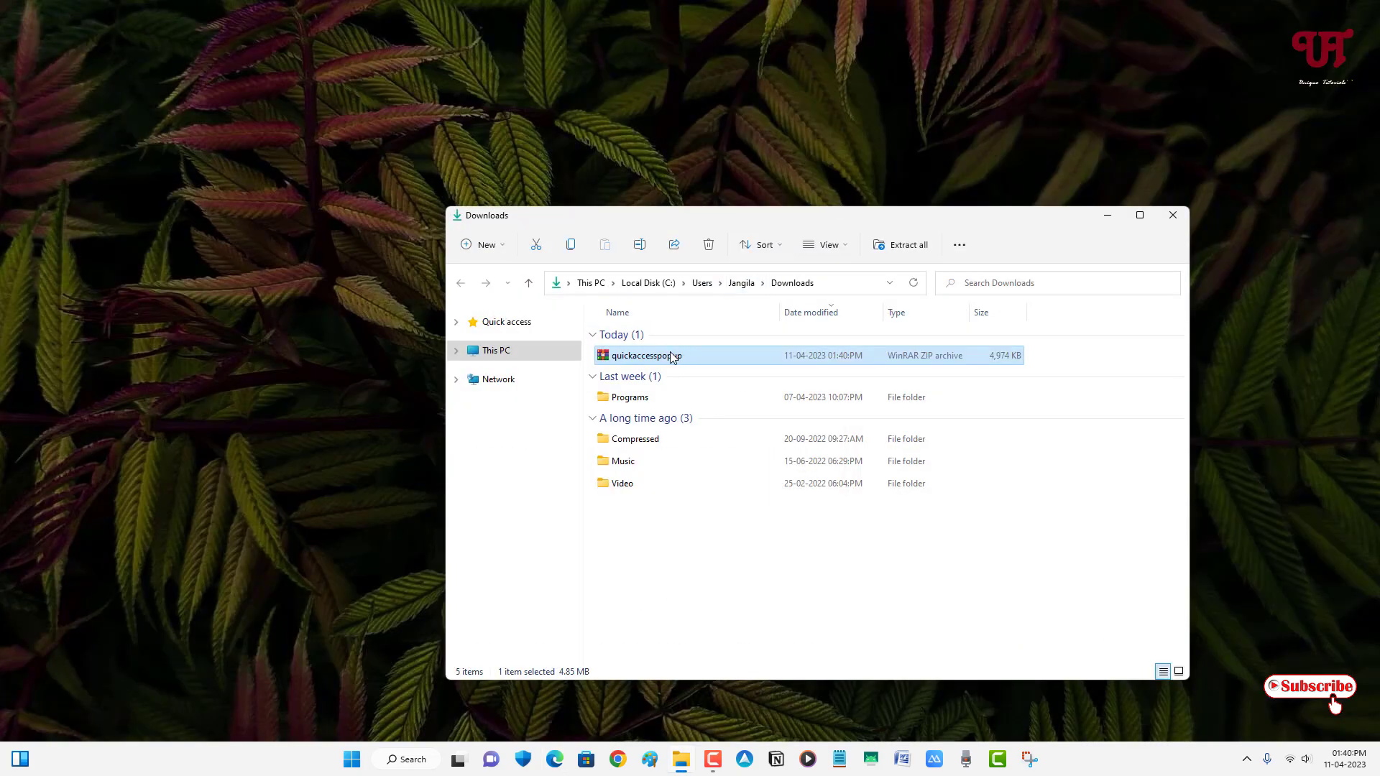
{"action": "double_click", "coordinate": [672, 356]}
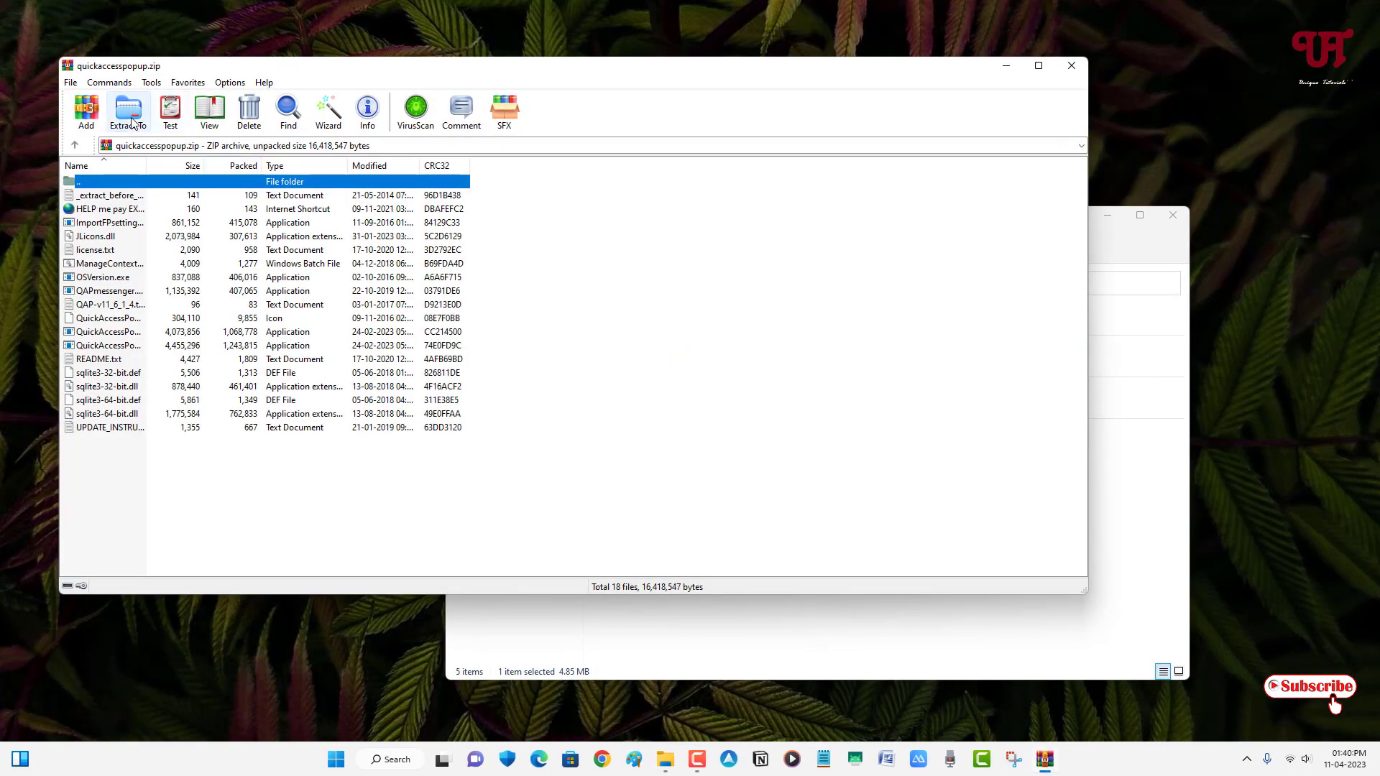
{"action": "left_click", "coordinate": [132, 118]}
{"action": "left_click", "coordinate": [619, 479]}
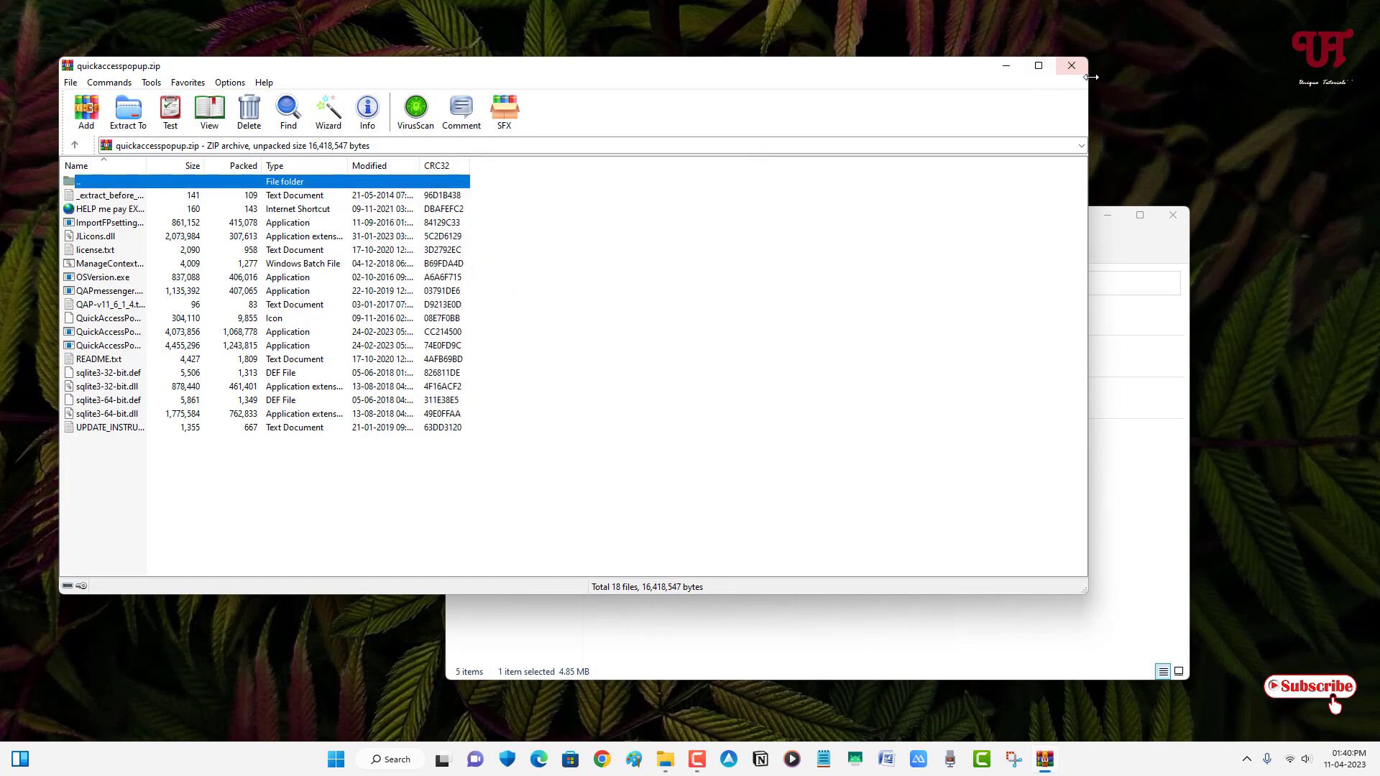
{"action": "left_click", "coordinate": [1071, 65]}
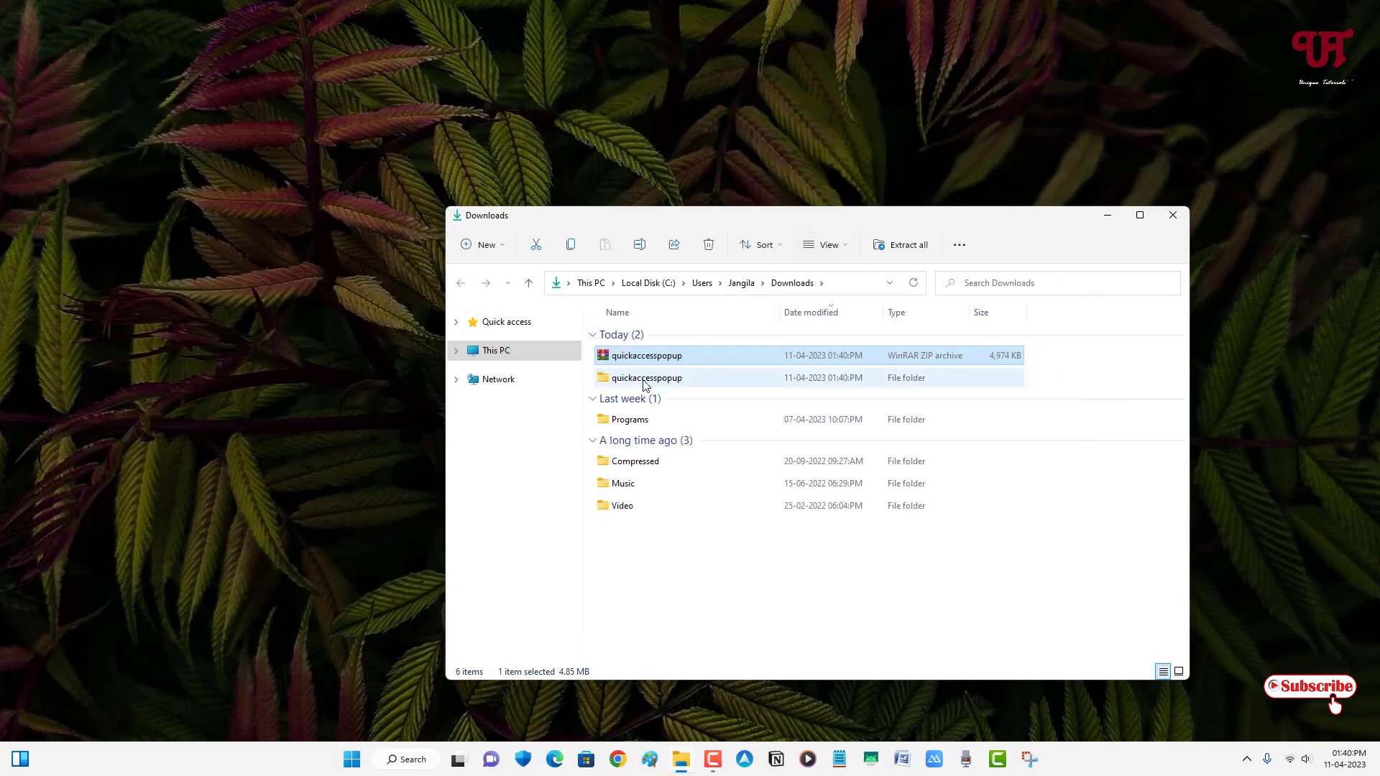
Open the extracted quickaccesspopup folder and inspect its 64-bit and 32-bit application files.
{"action": "double_click", "coordinate": [644, 380]}
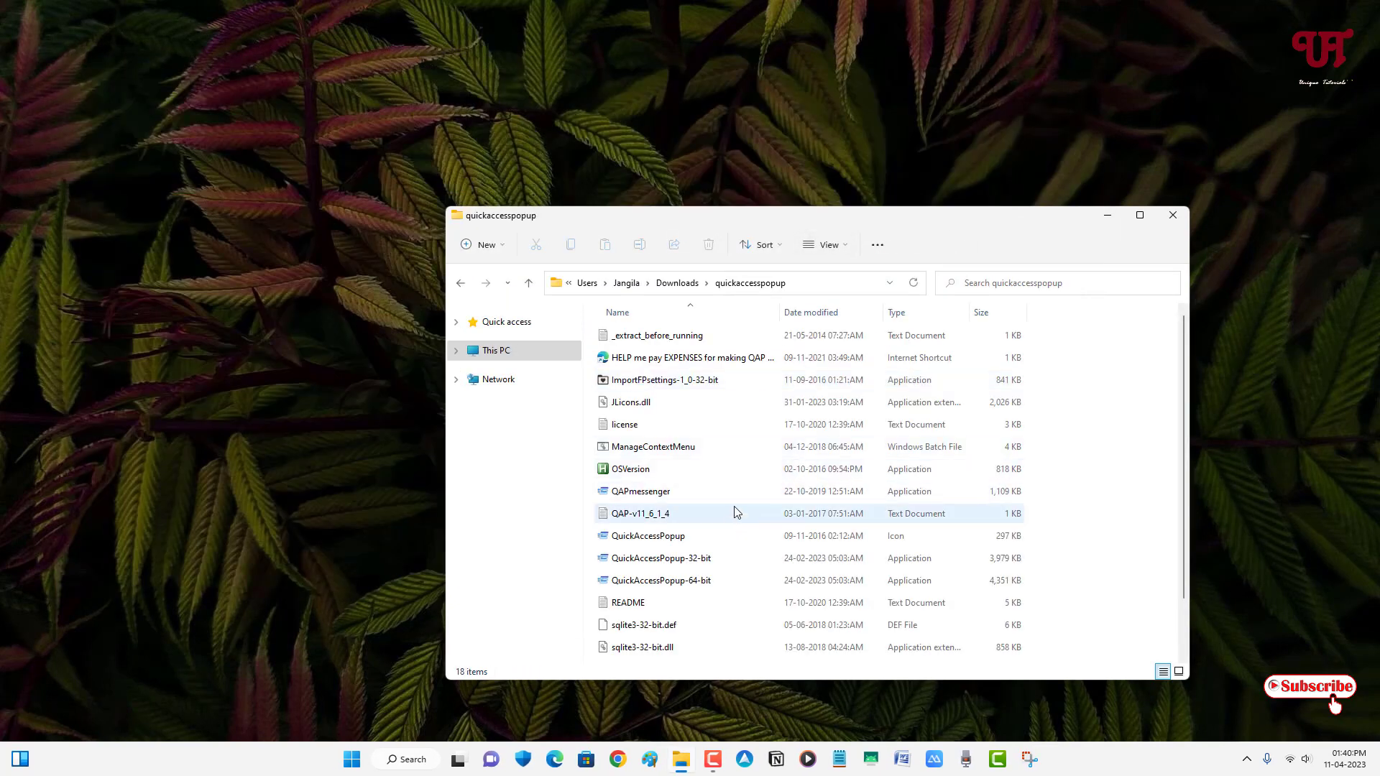
{"action": "left_click", "coordinate": [654, 586]}
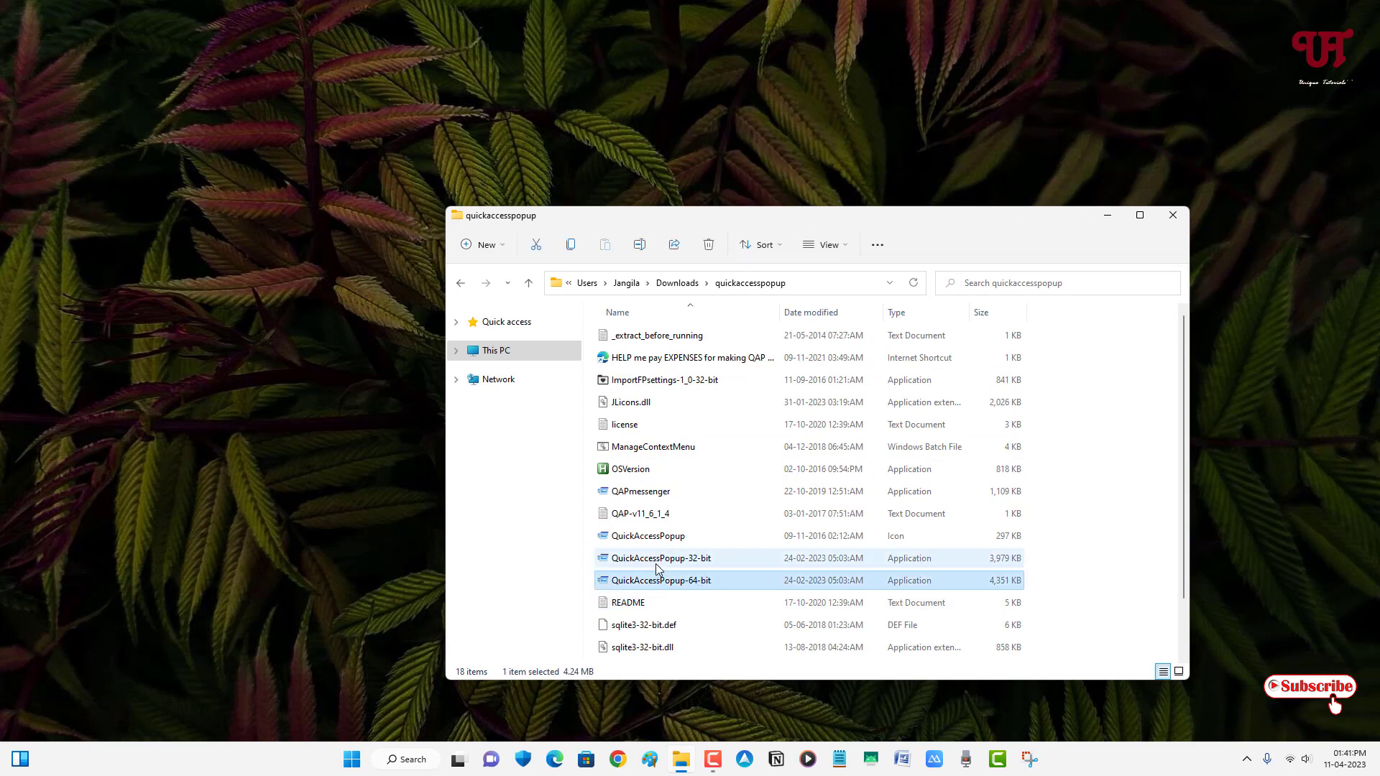
{"action": "left_click", "coordinate": [655, 564]}
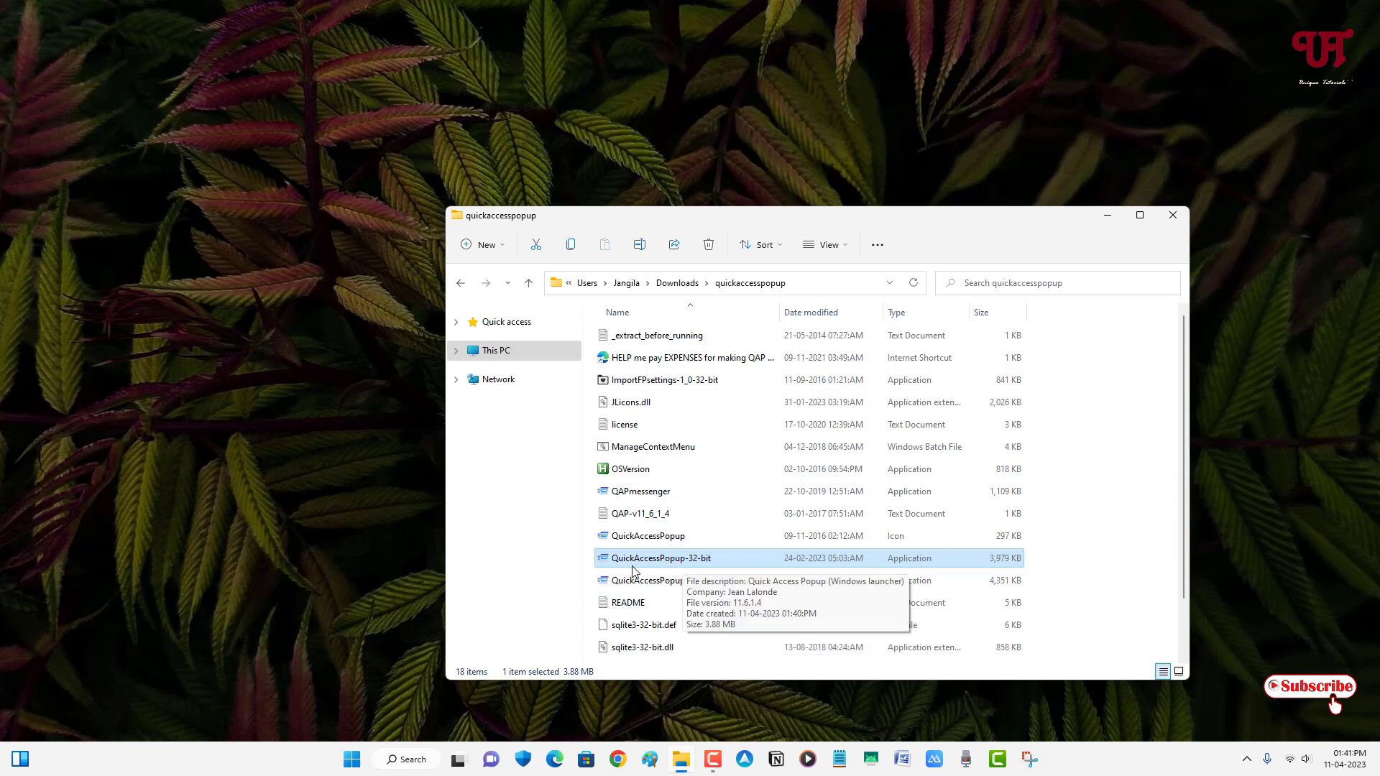
Launch QuickAccessPopup-64-bit and dismiss the Thank you dialog and Startup Tips window.
{"action": "left_click", "coordinate": [680, 582]}
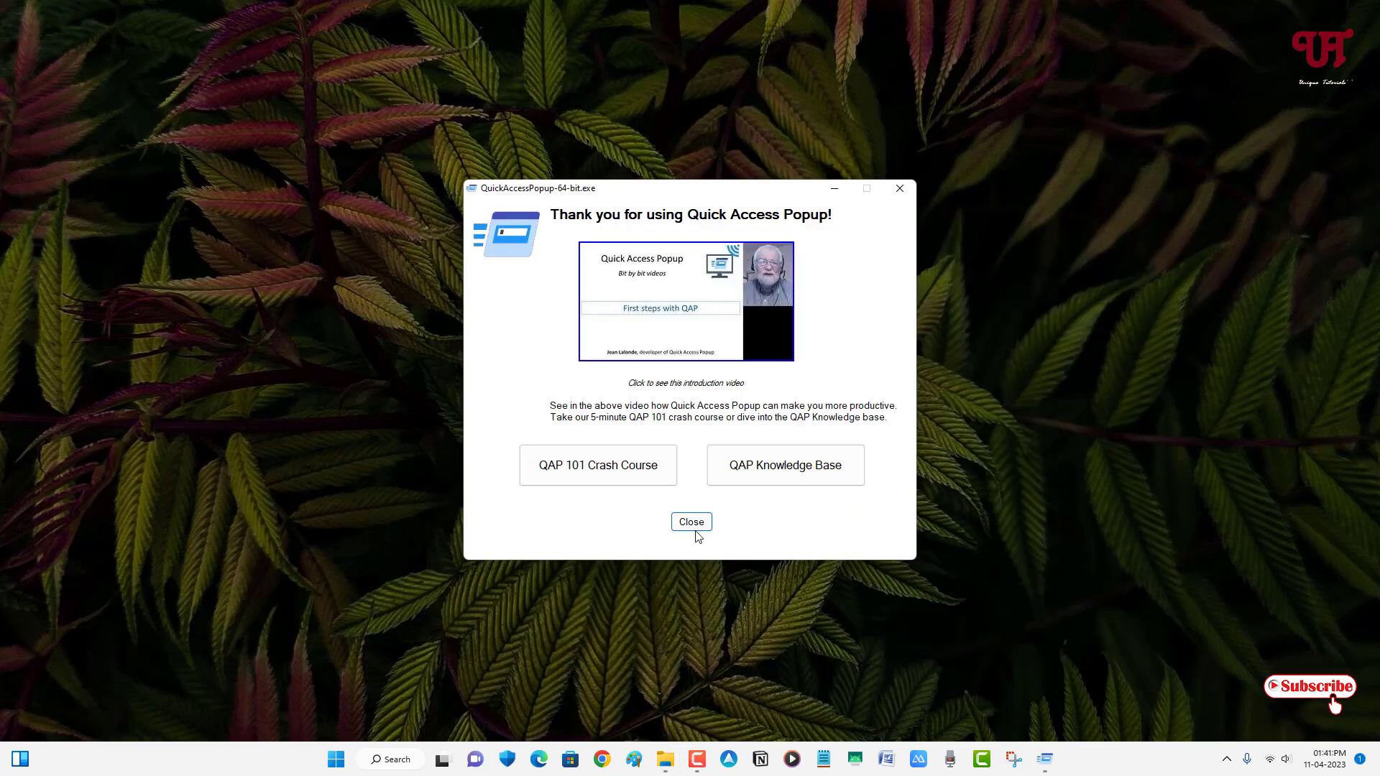
{"action": "left_click", "coordinate": [691, 521]}
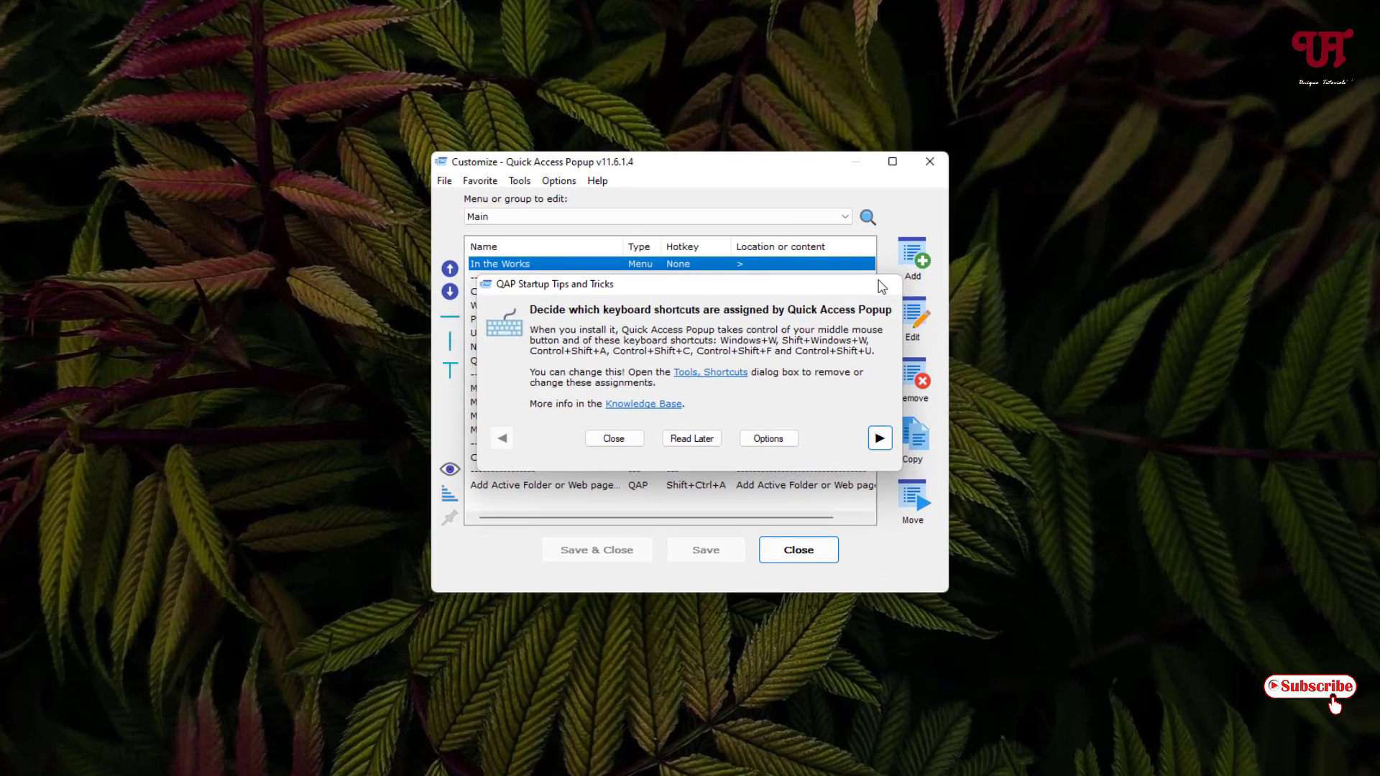
{"action": "left_click", "coordinate": [860, 291]}
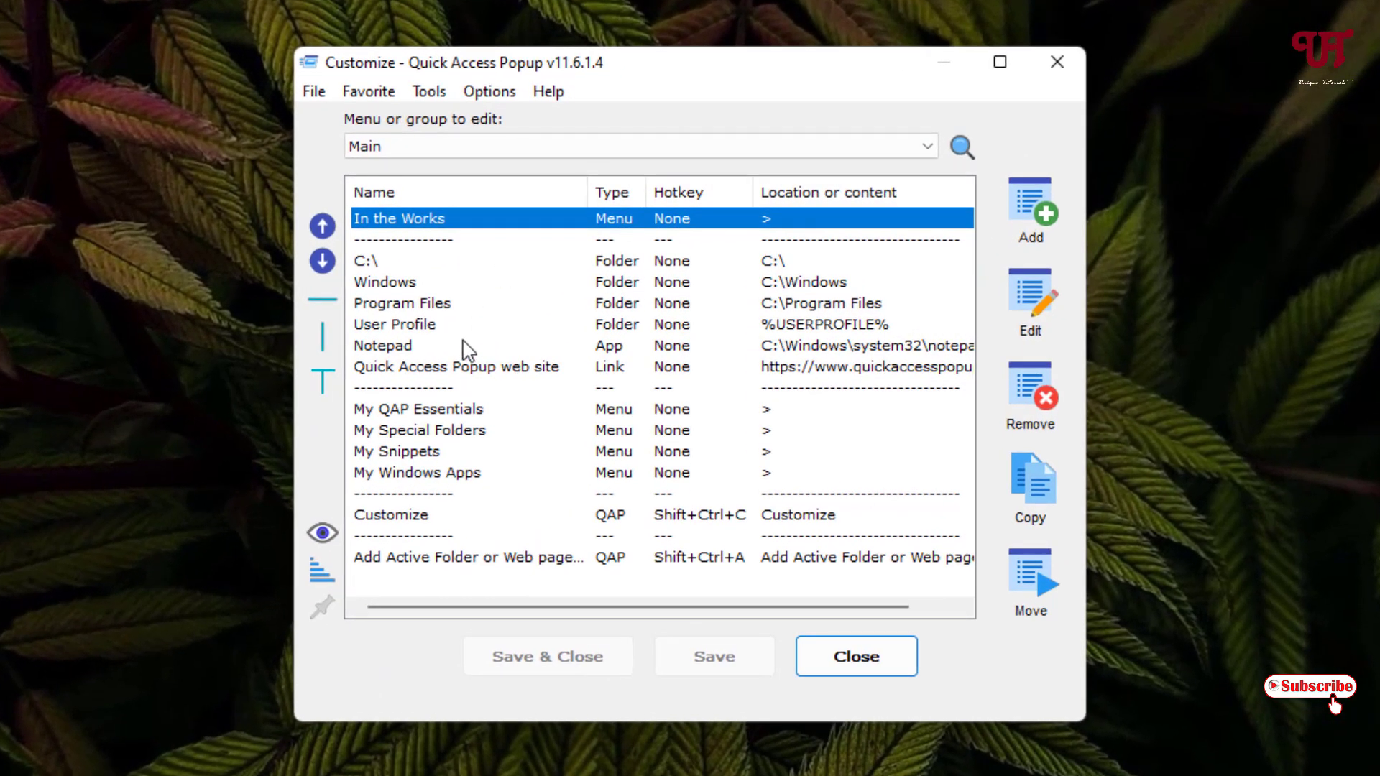
{"action": "scroll", "coordinate": [464, 350], "scroll_direction": "right", "scroll_amount": 2}
{"action": "scroll", "coordinate": [464, 350], "scroll_direction": "left", "scroll_amount": 2}
Show the Popup Hotkeys options and test the main menu with middle-click and Win+W.
{"action": "left_click", "coordinate": [489, 101]}
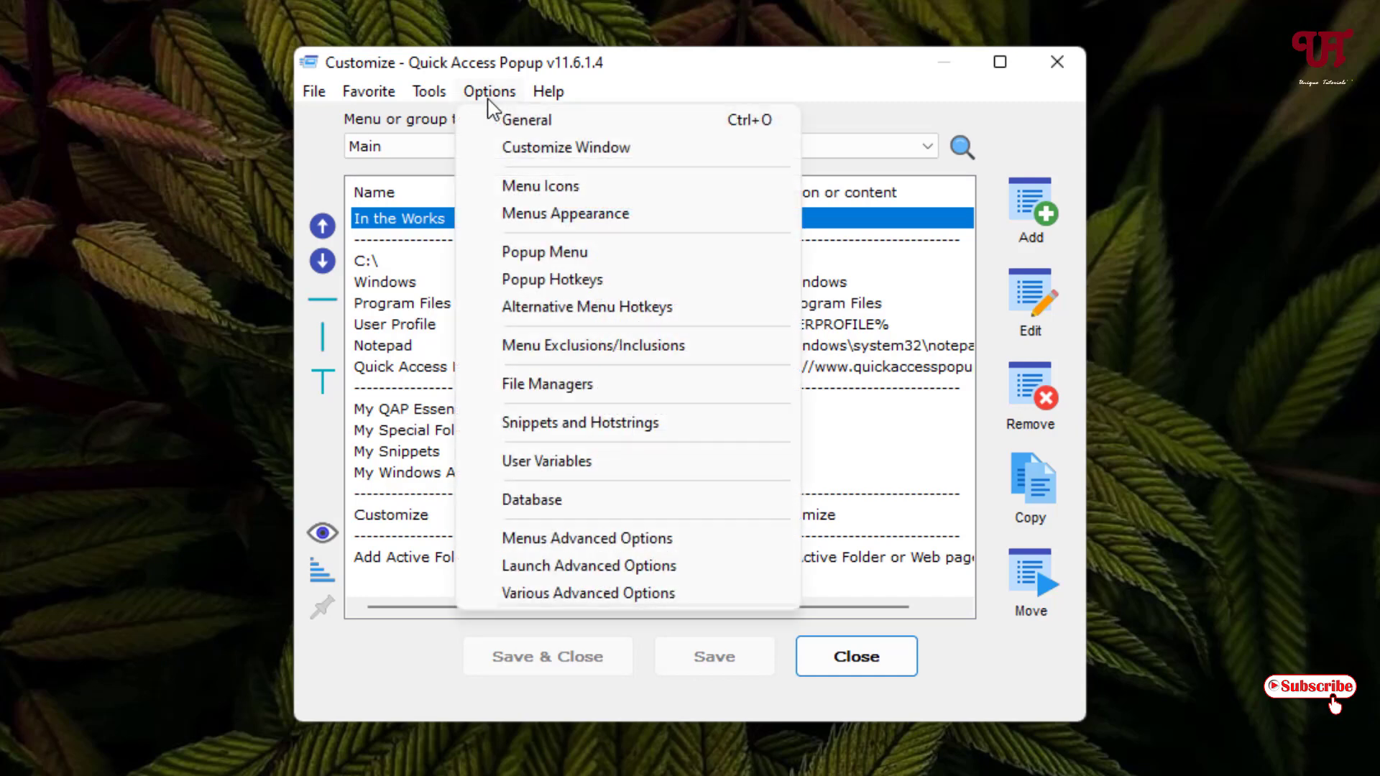
{"action": "left_click", "coordinate": [552, 280]}
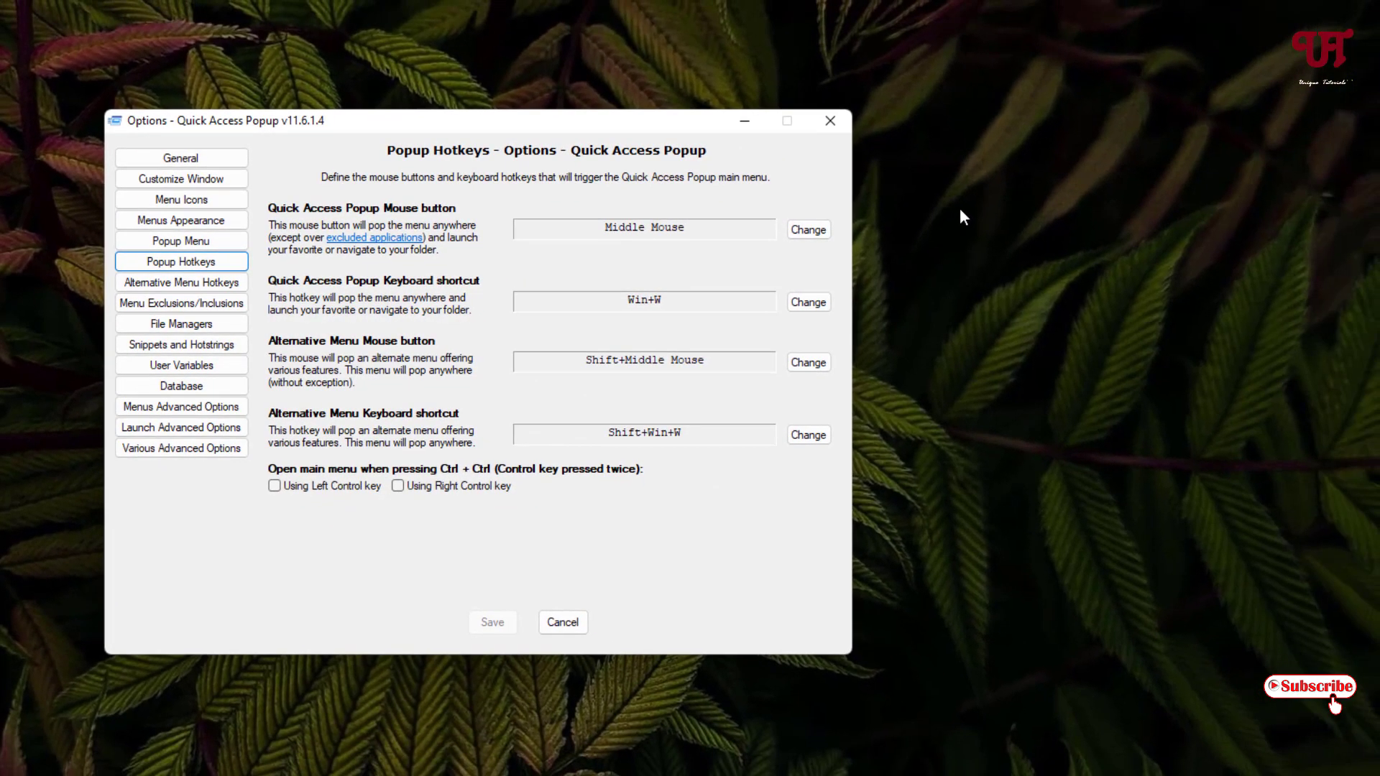
{"action": "middle_click", "coordinate": [1272, 180]}
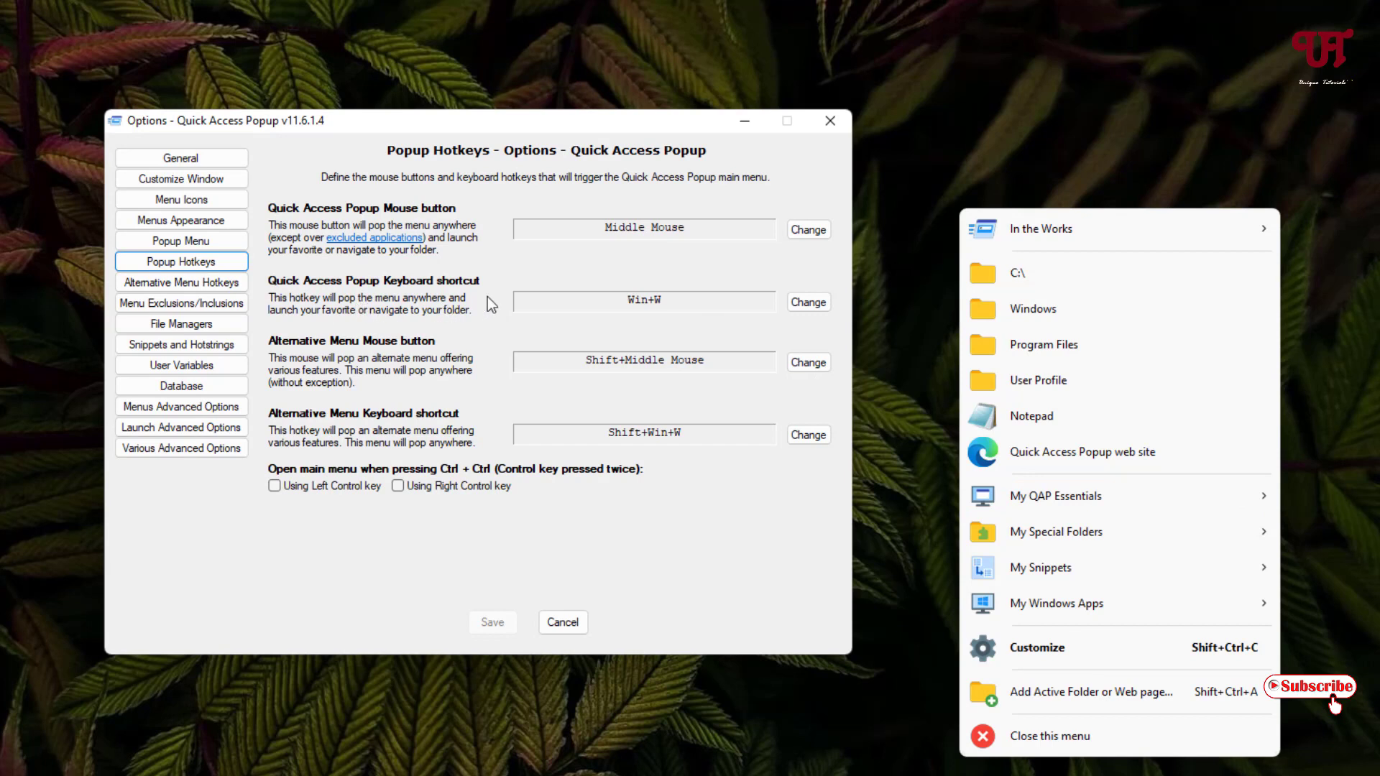
{"action": "key", "text": "Escape"}
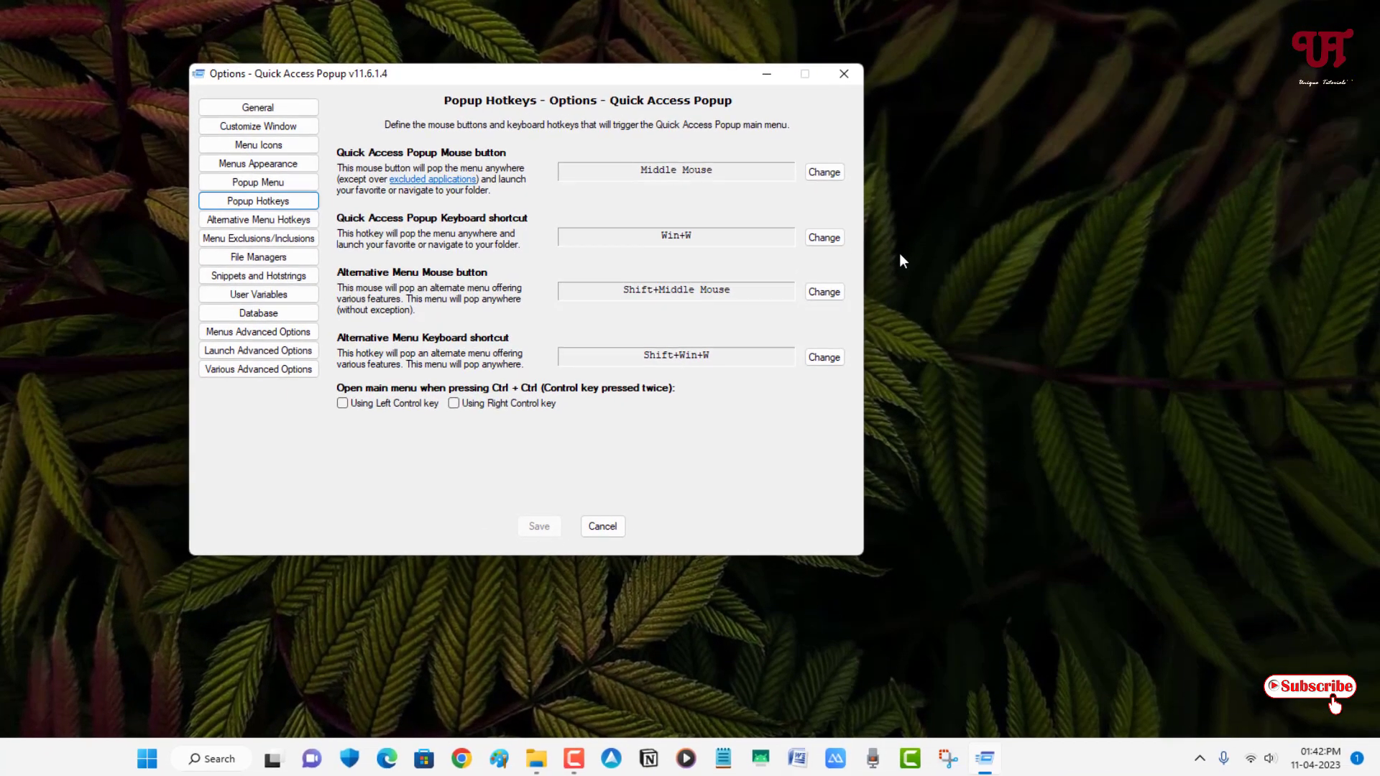
{"action": "key", "text": "super+w"}
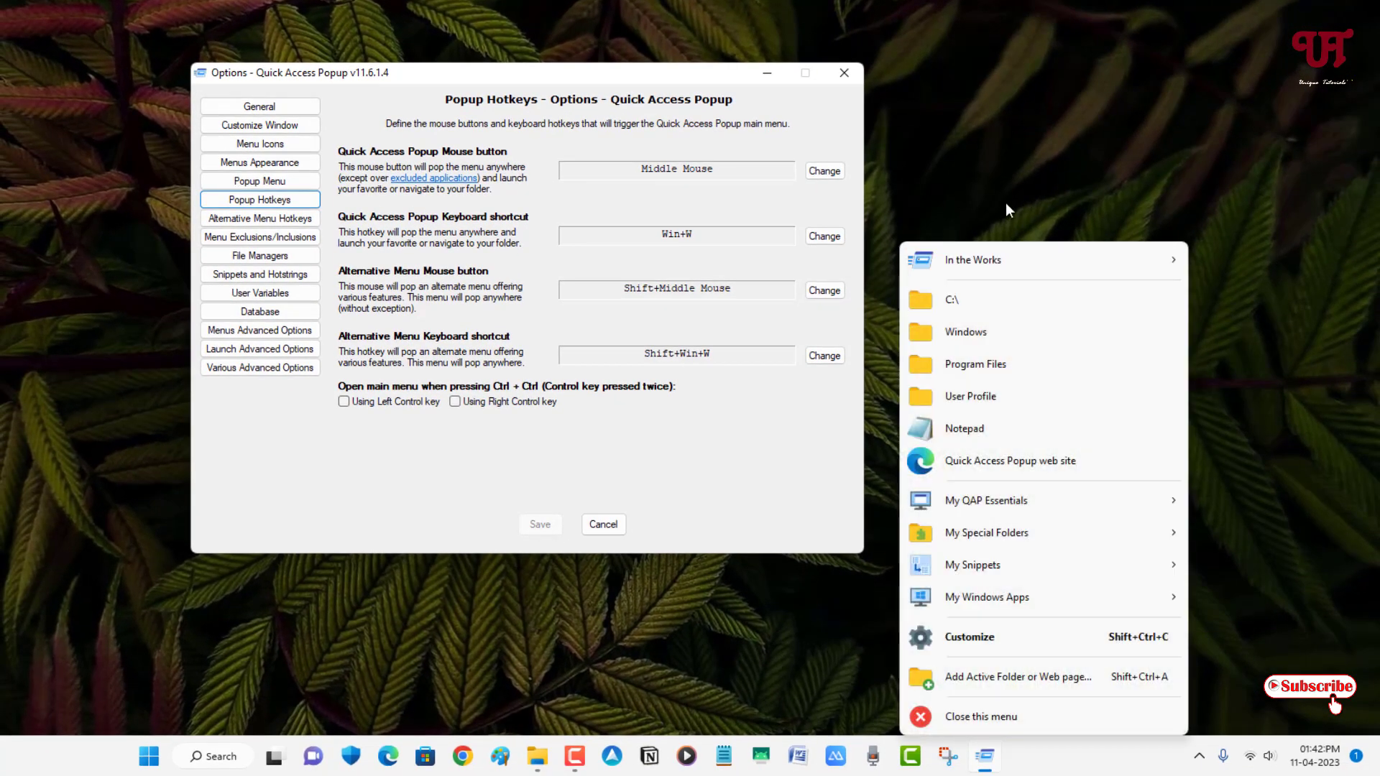
{"action": "left_click", "coordinate": [1011, 221]}
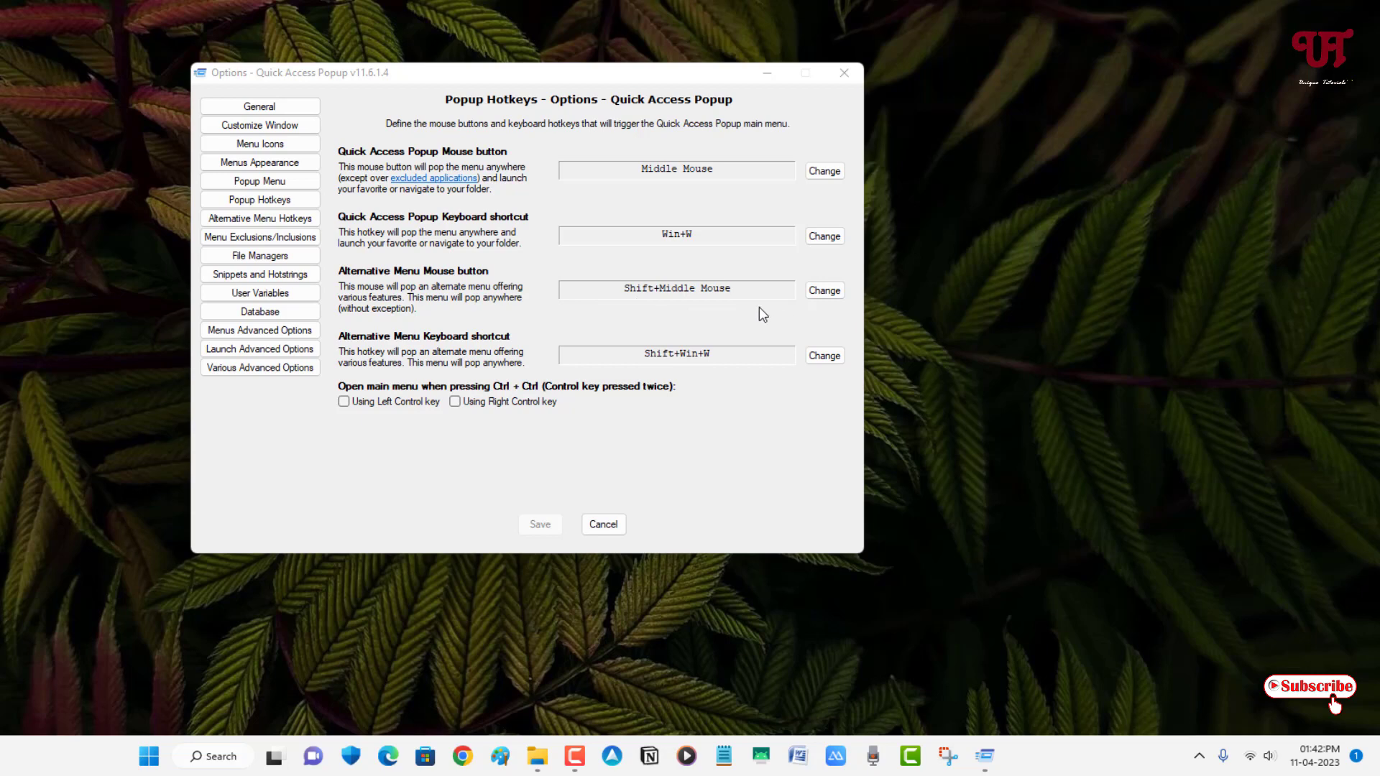
Test the alternative menu with Shift+middle-click and Shift+Win+W.
{"action": "middle_click", "coordinate": [933, 304], "text": "shift"}
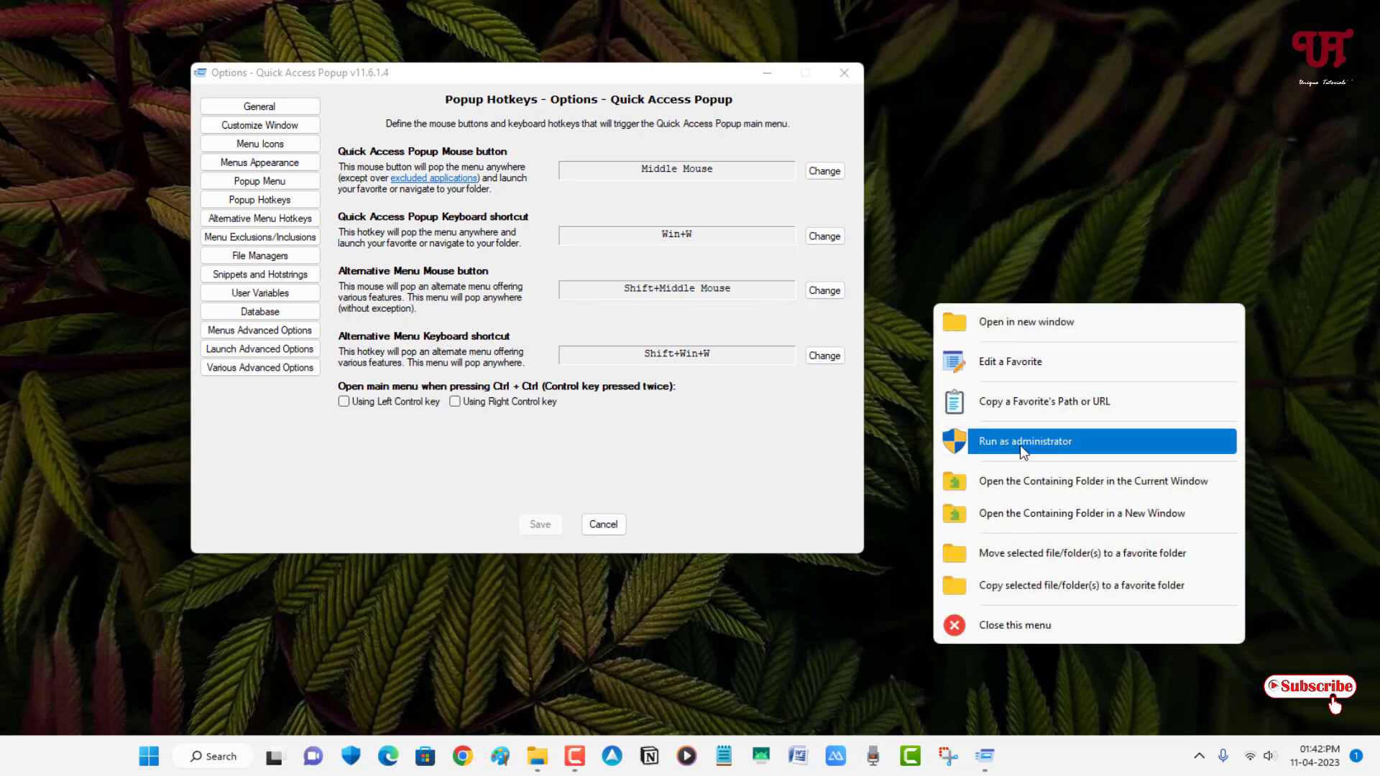
{"action": "left_click", "coordinate": [919, 388]}
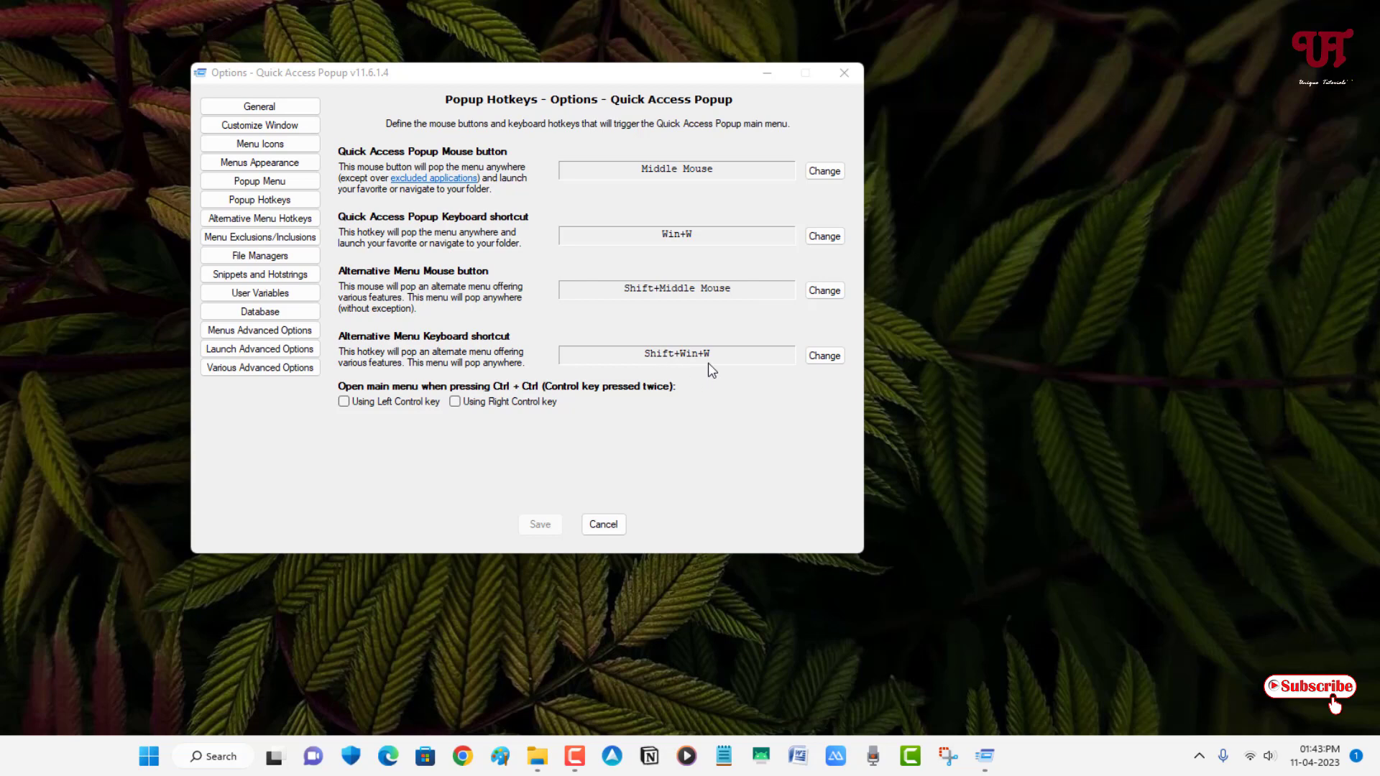
{"action": "key", "text": "shift+super+w"}
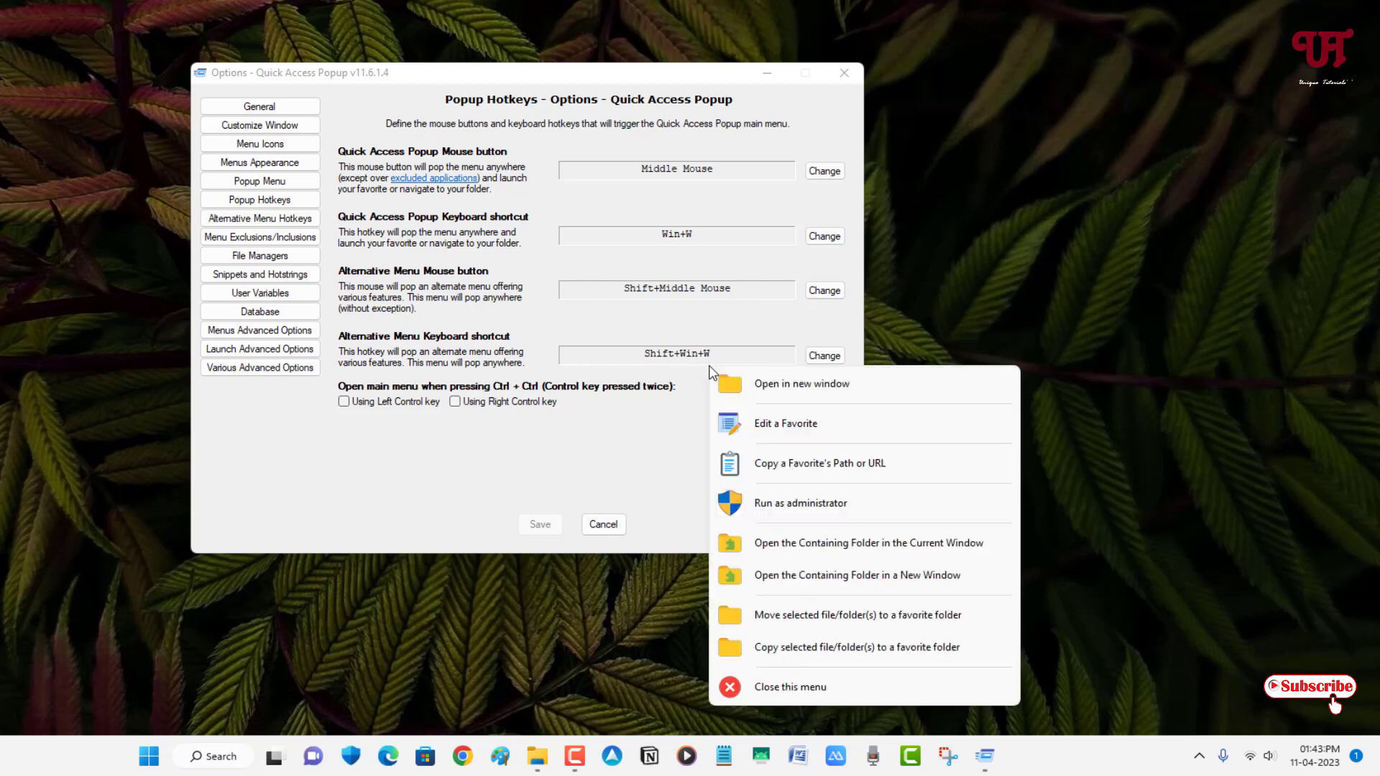
{"action": "left_click", "coordinate": [664, 416]}
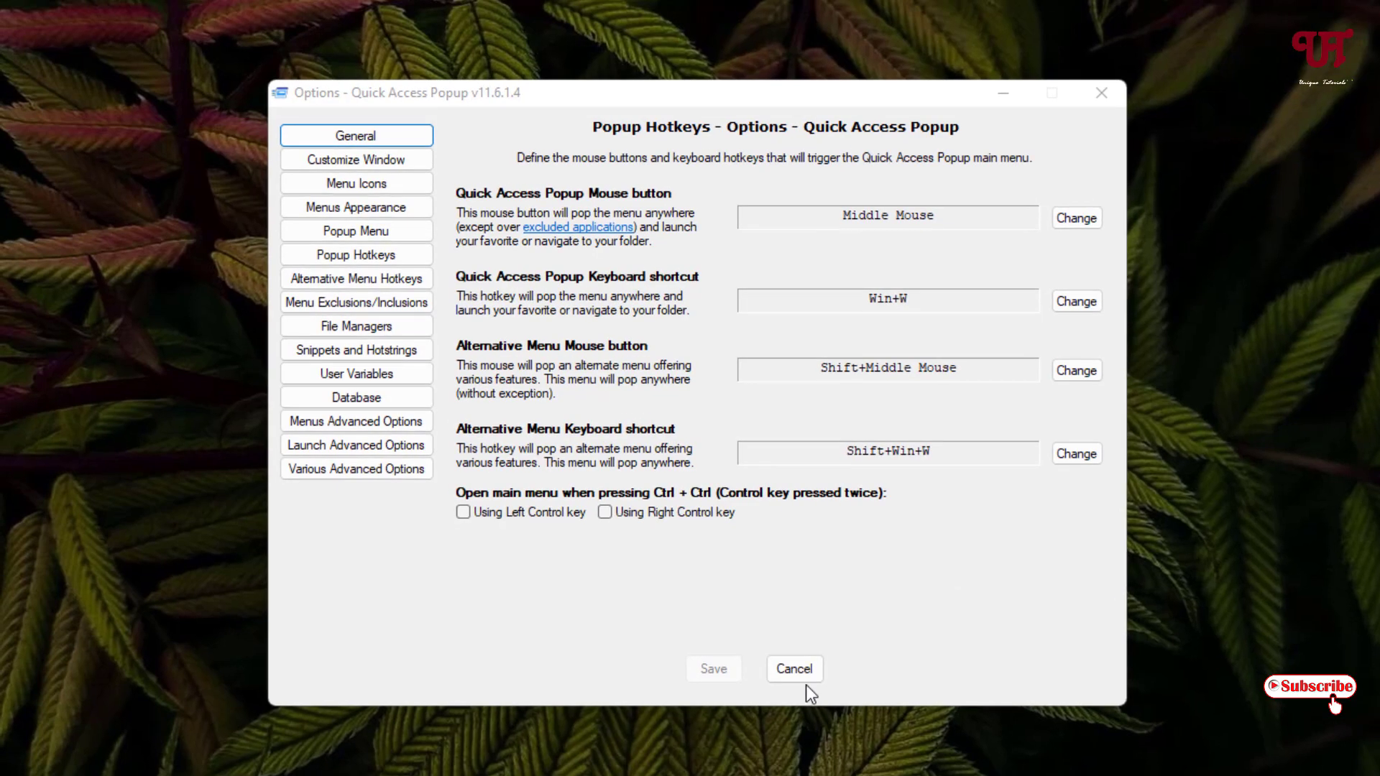
Leave Options and start a new Application favorite named Chrome at the Windows entry.
{"action": "left_click", "coordinate": [603, 524]}
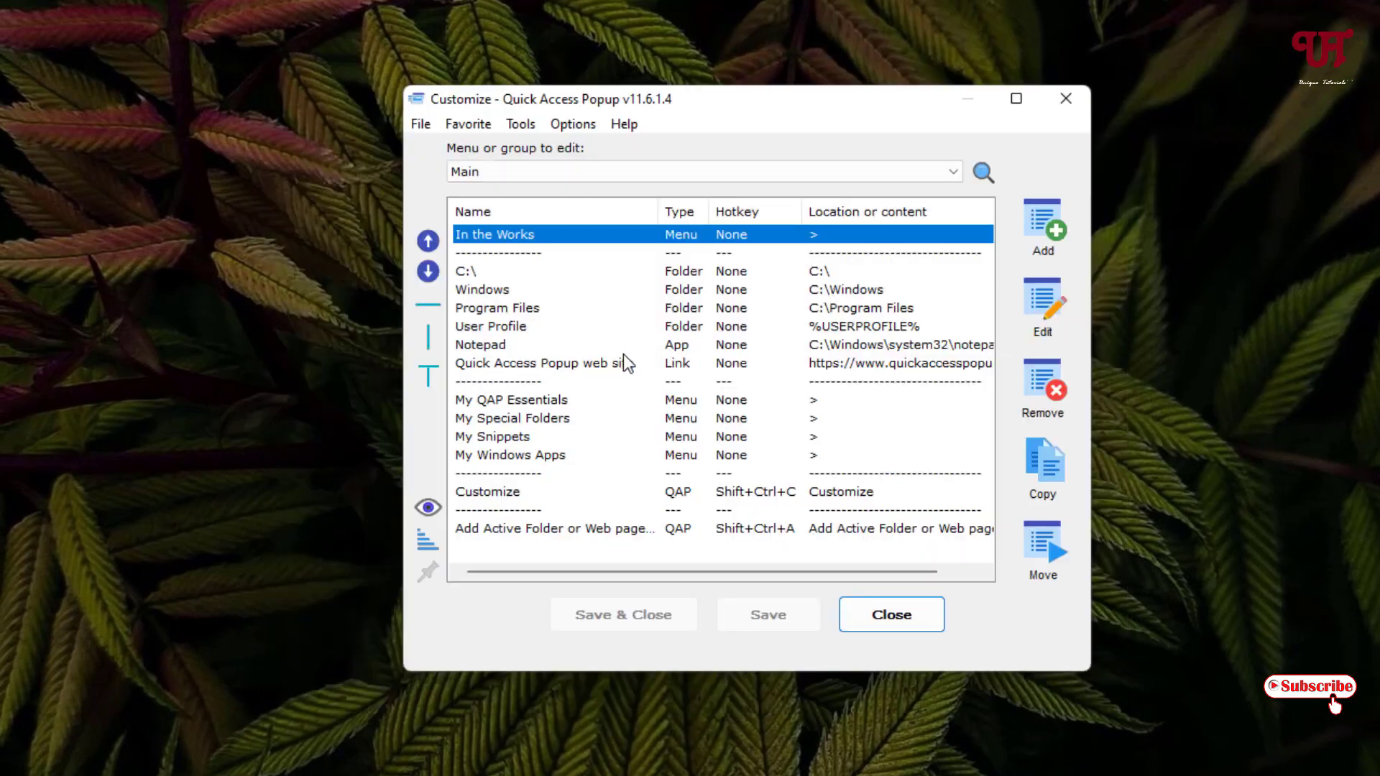
{"action": "left_click", "coordinate": [513, 289]}
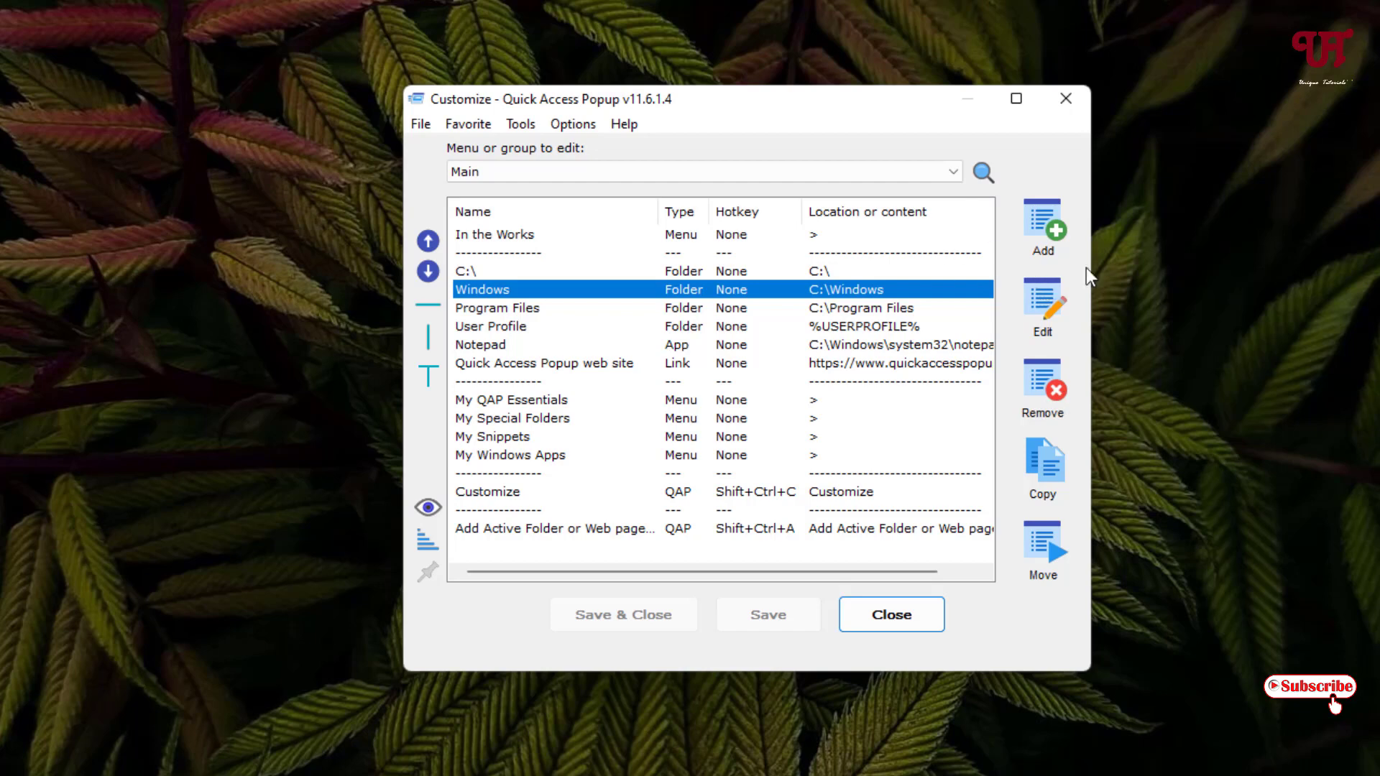
{"action": "left_click", "coordinate": [1046, 232]}
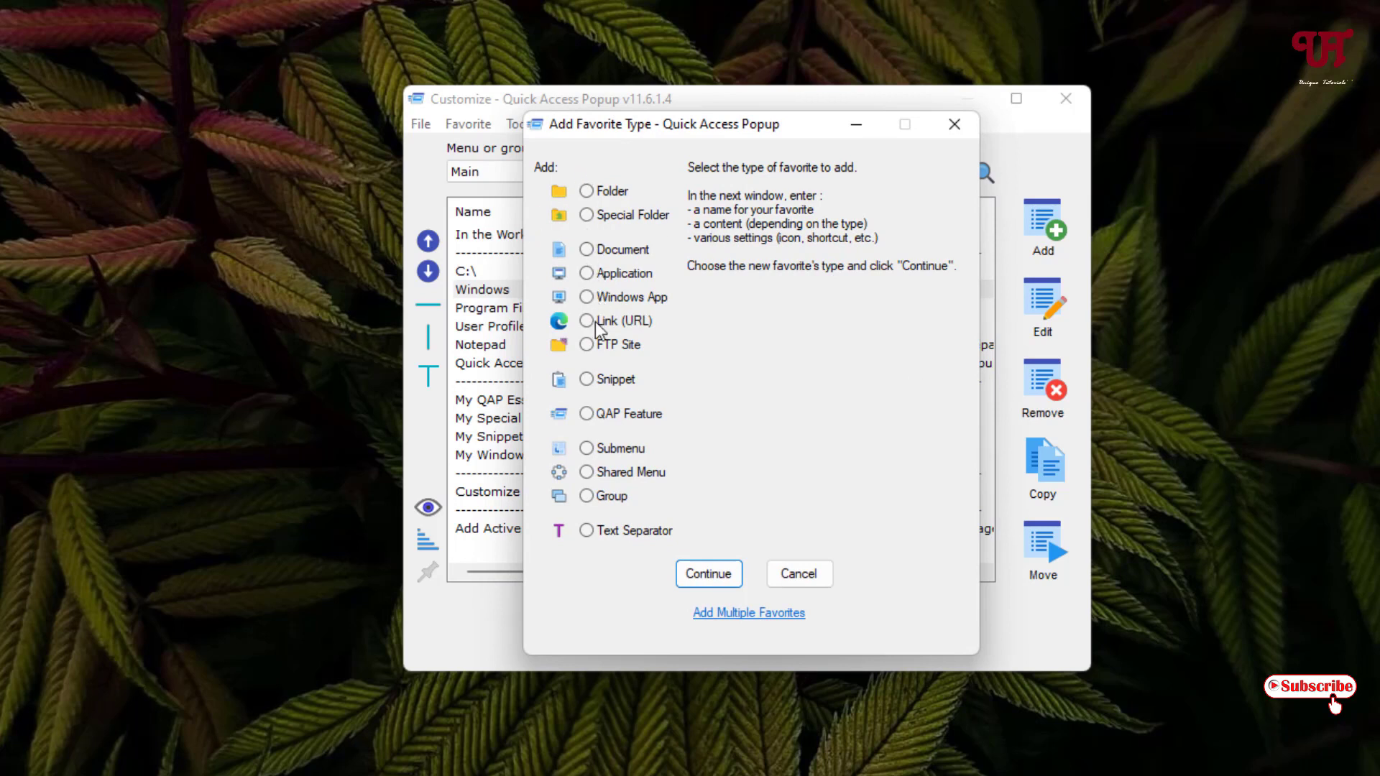
{"action": "left_click", "coordinate": [592, 276]}
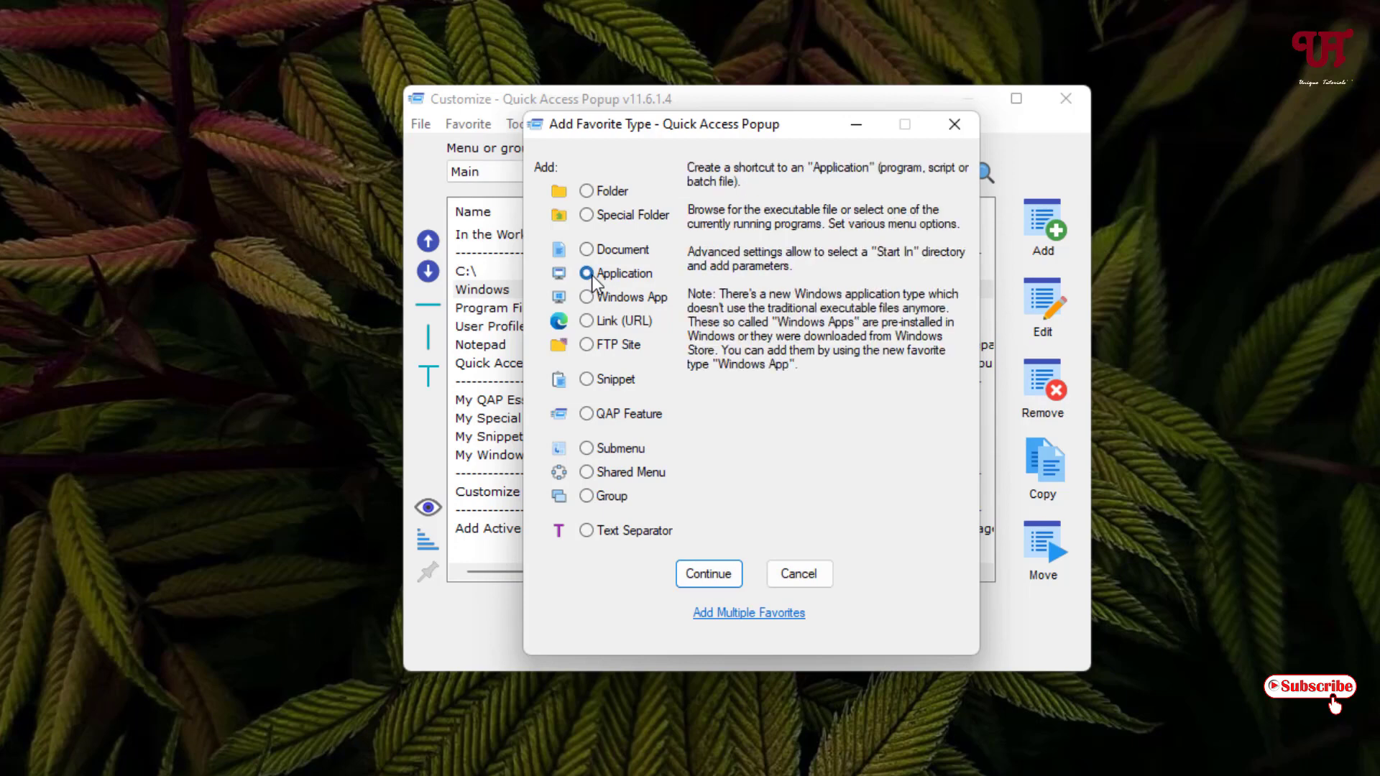
{"action": "left_click", "coordinate": [694, 574]}
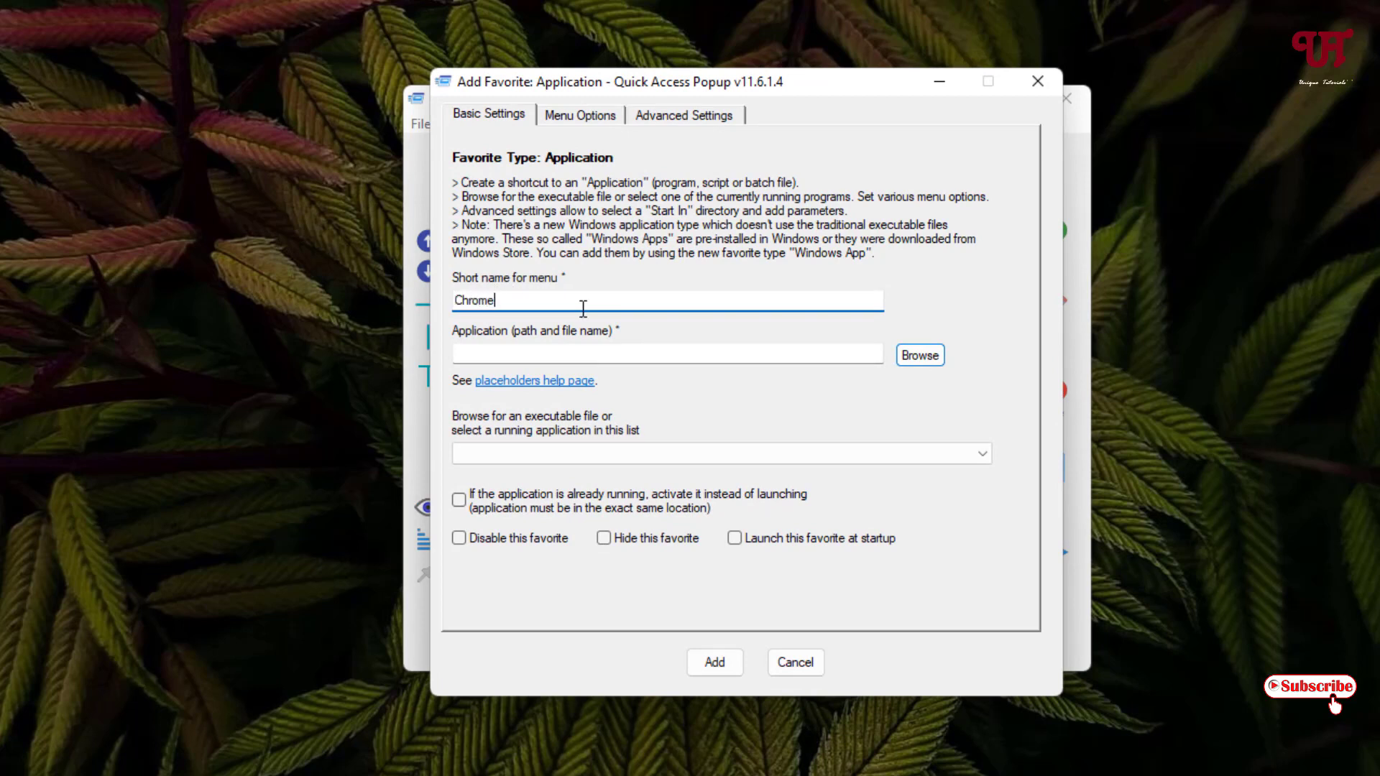
{"action": "left_click", "coordinate": [920, 355]}
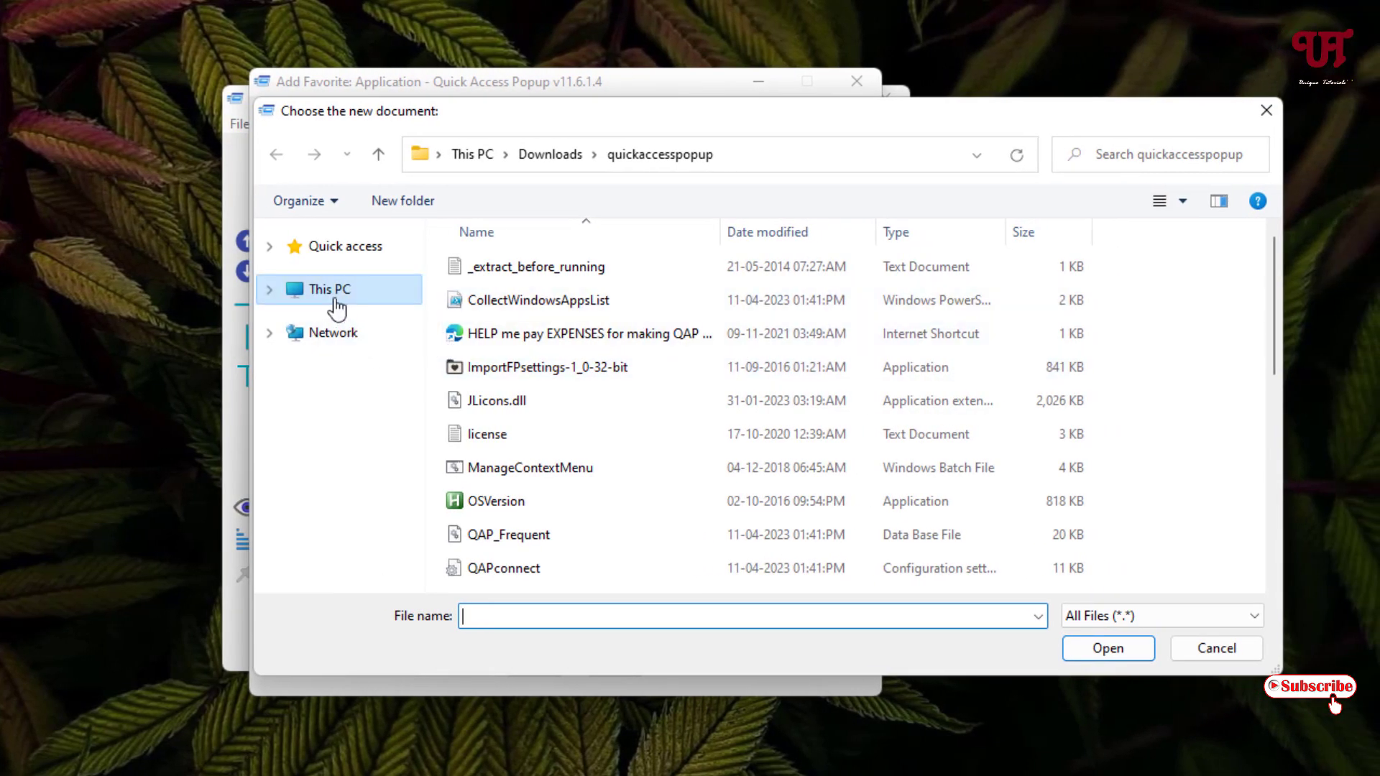
Choose chrome.exe in C:\Program Files\Google\Chrome\Application as the favorite's application.
{"action": "left_click", "coordinate": [374, 300]}
{"action": "double_click", "coordinate": [592, 441]}
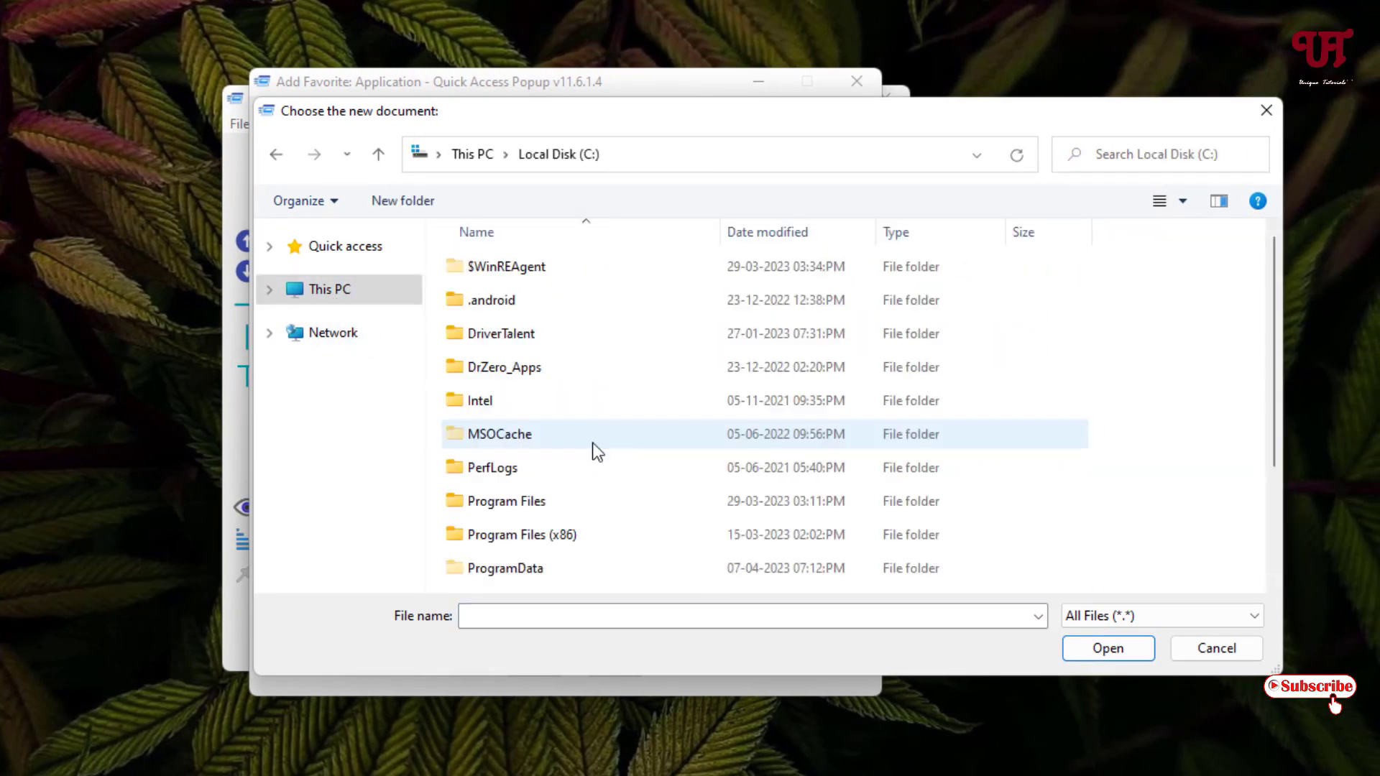
{"action": "double_click", "coordinate": [535, 505]}
{"action": "scroll", "coordinate": [532, 445], "scroll_direction": "down", "scroll_amount": 1}
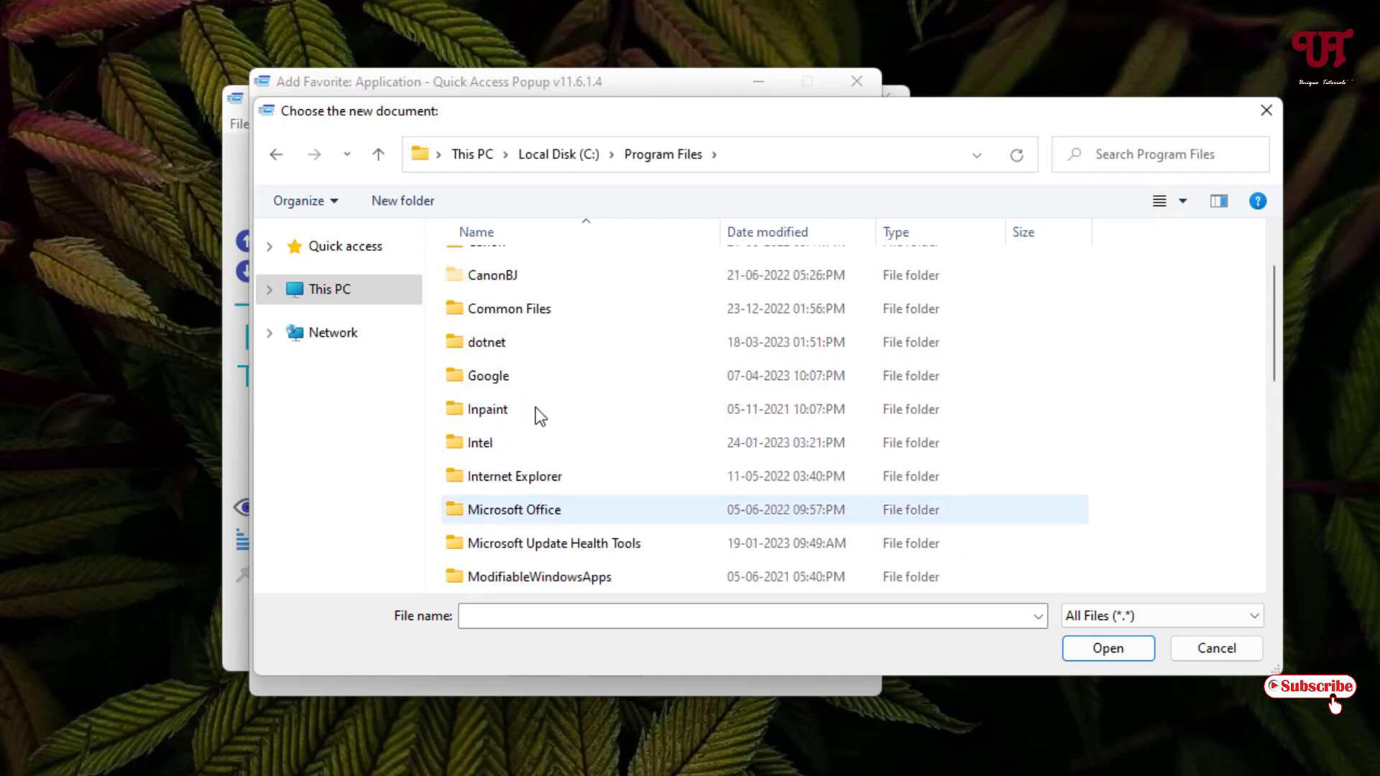
{"action": "double_click", "coordinate": [520, 374]}
{"action": "double_click", "coordinate": [508, 273]}
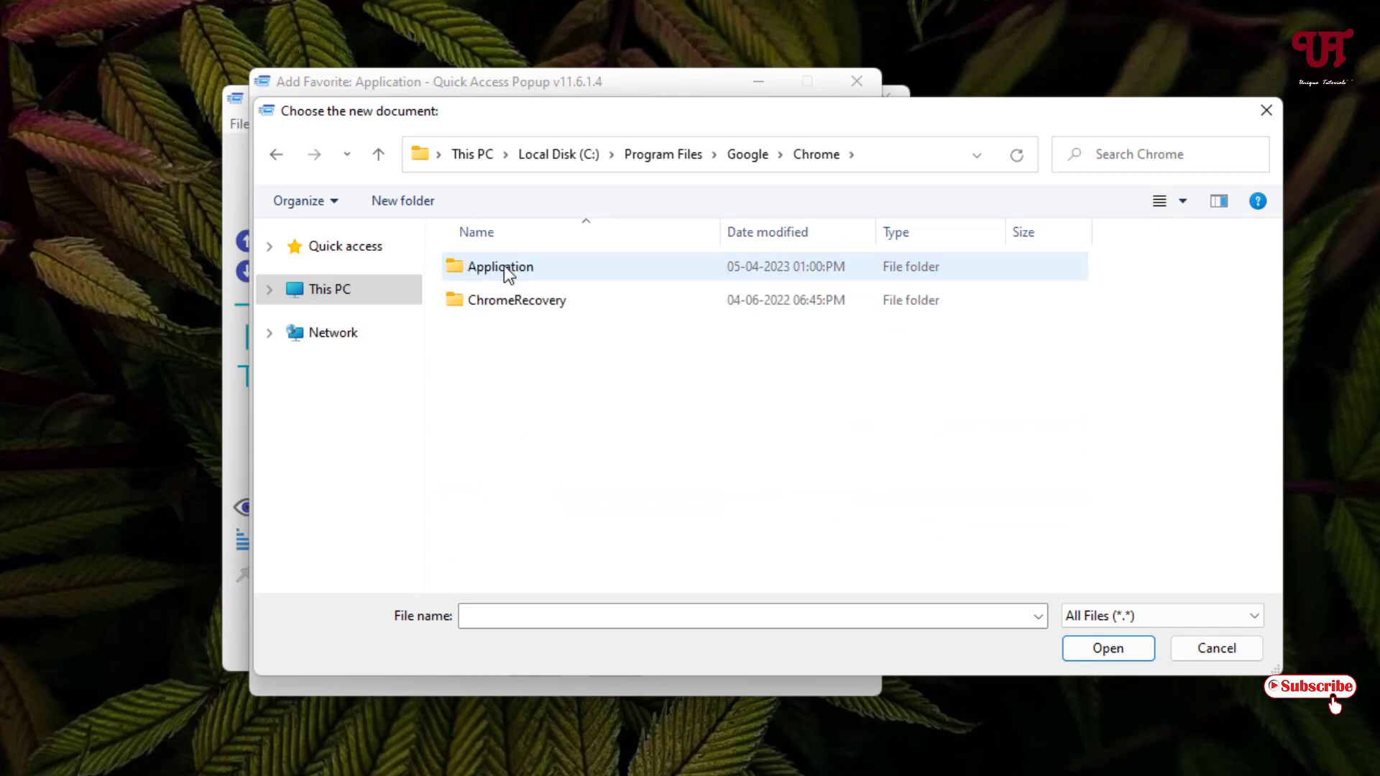
{"action": "double_click", "coordinate": [504, 271]}
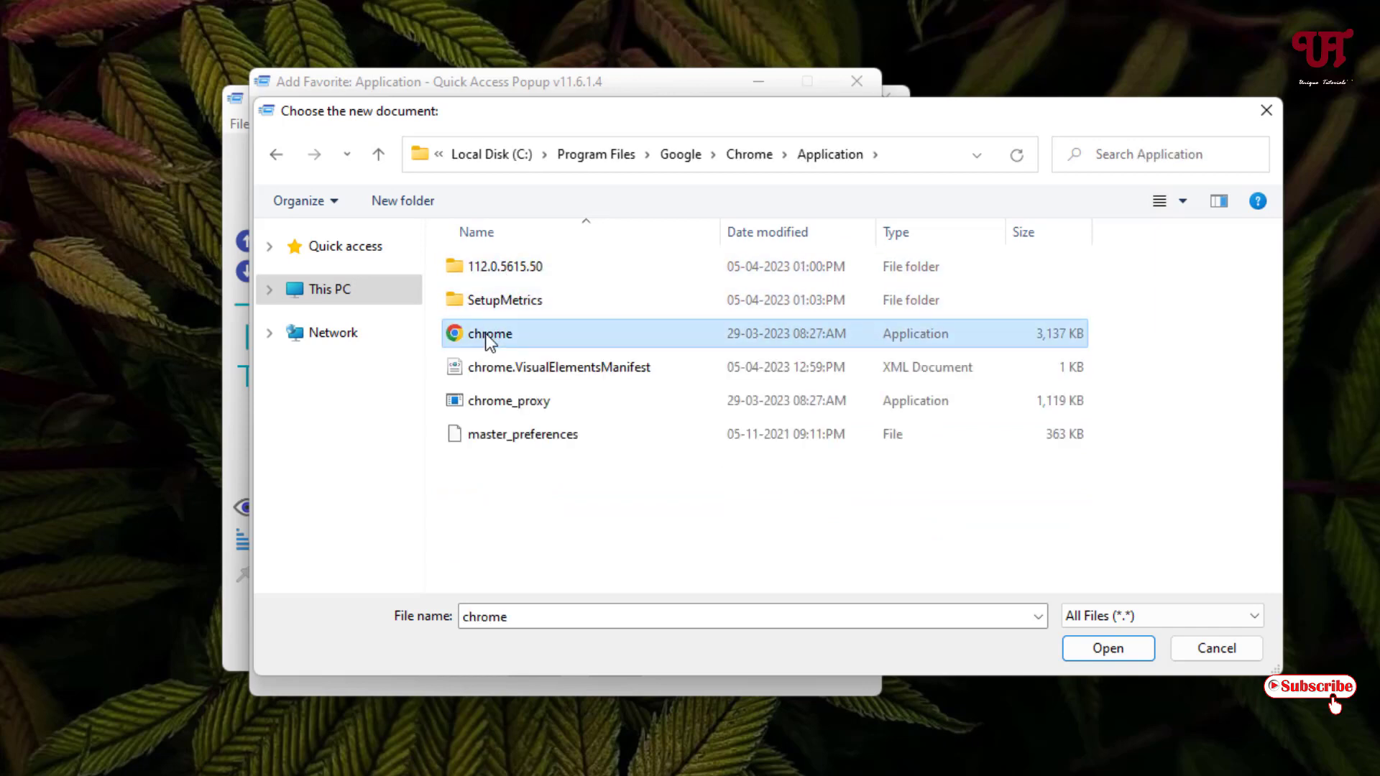
{"action": "left_click", "coordinate": [1118, 646]}
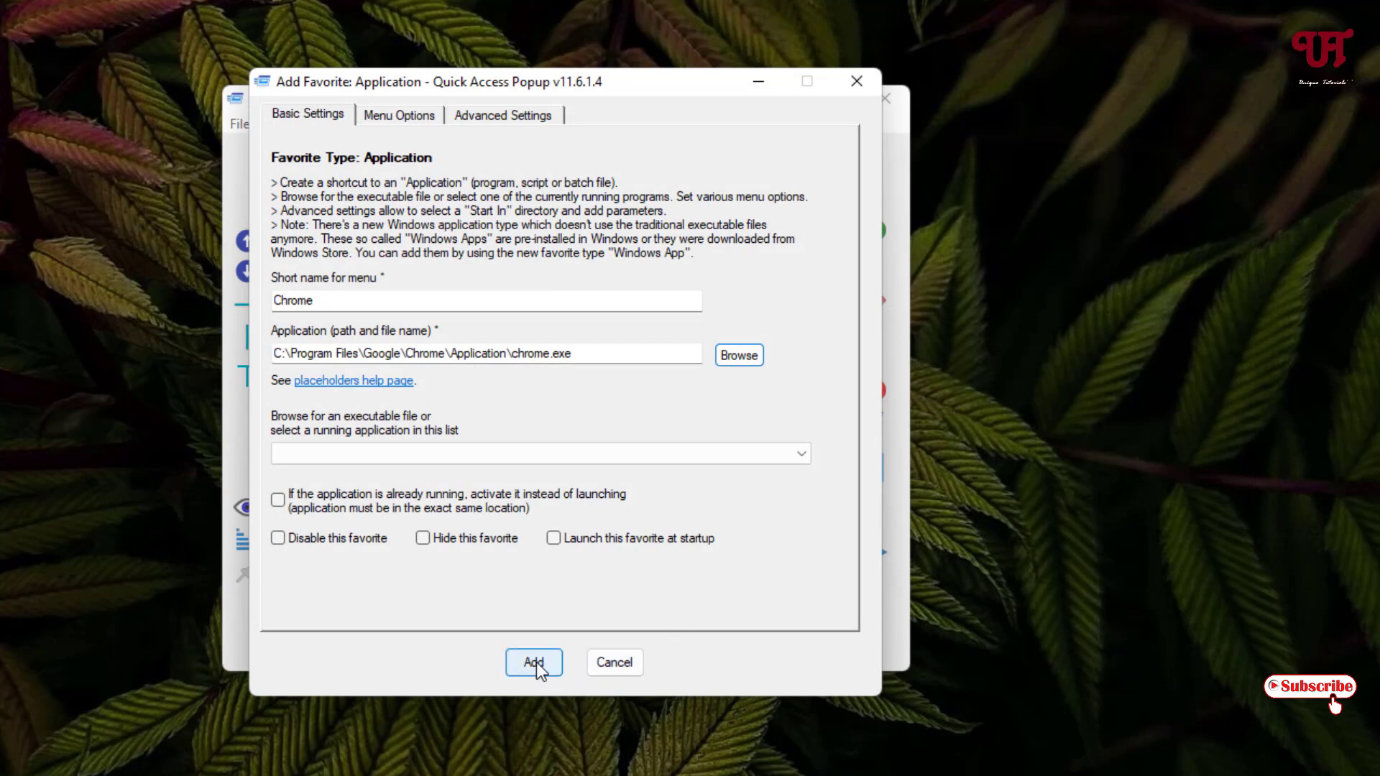
Add and save the Chrome favorite, then verify it appears in the middle-click popup menu.
{"action": "left_click", "coordinate": [533, 662]}
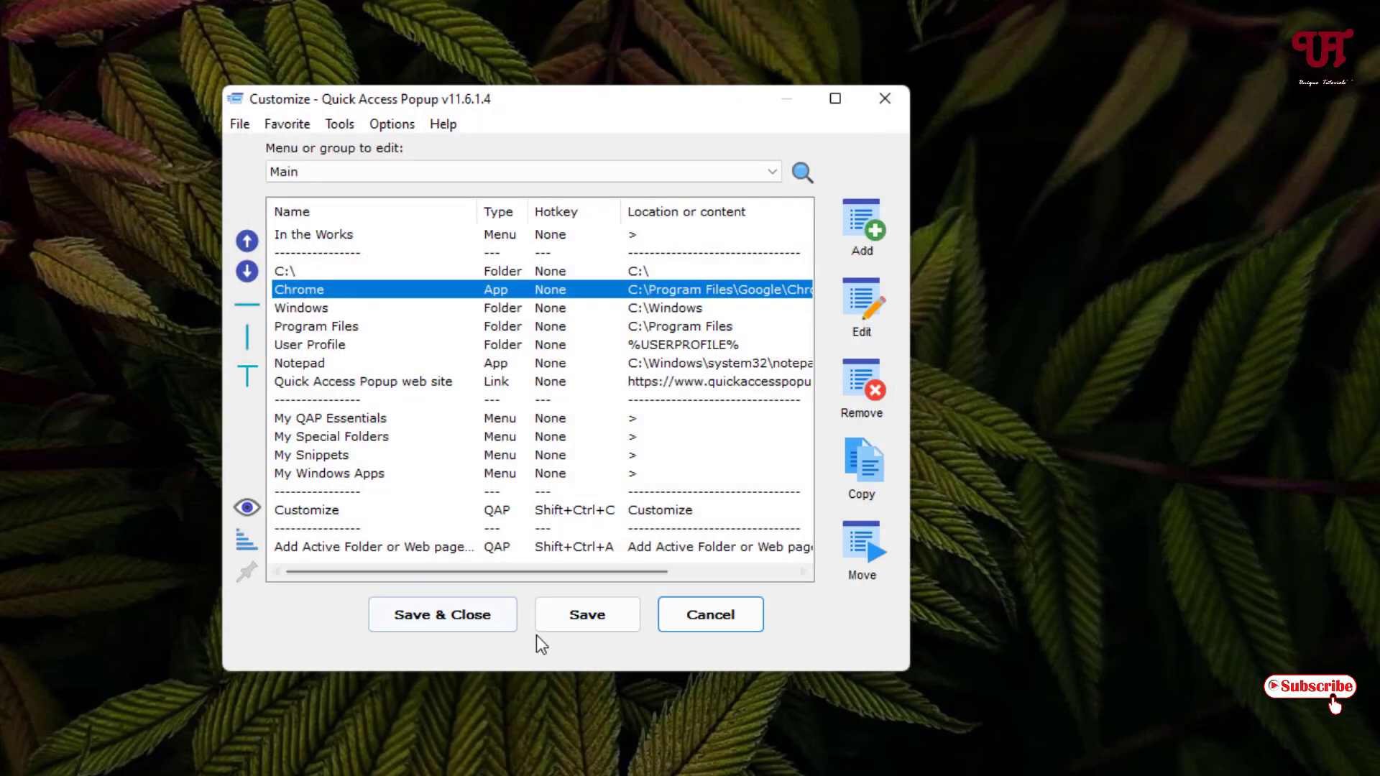
{"action": "left_click", "coordinate": [587, 615]}
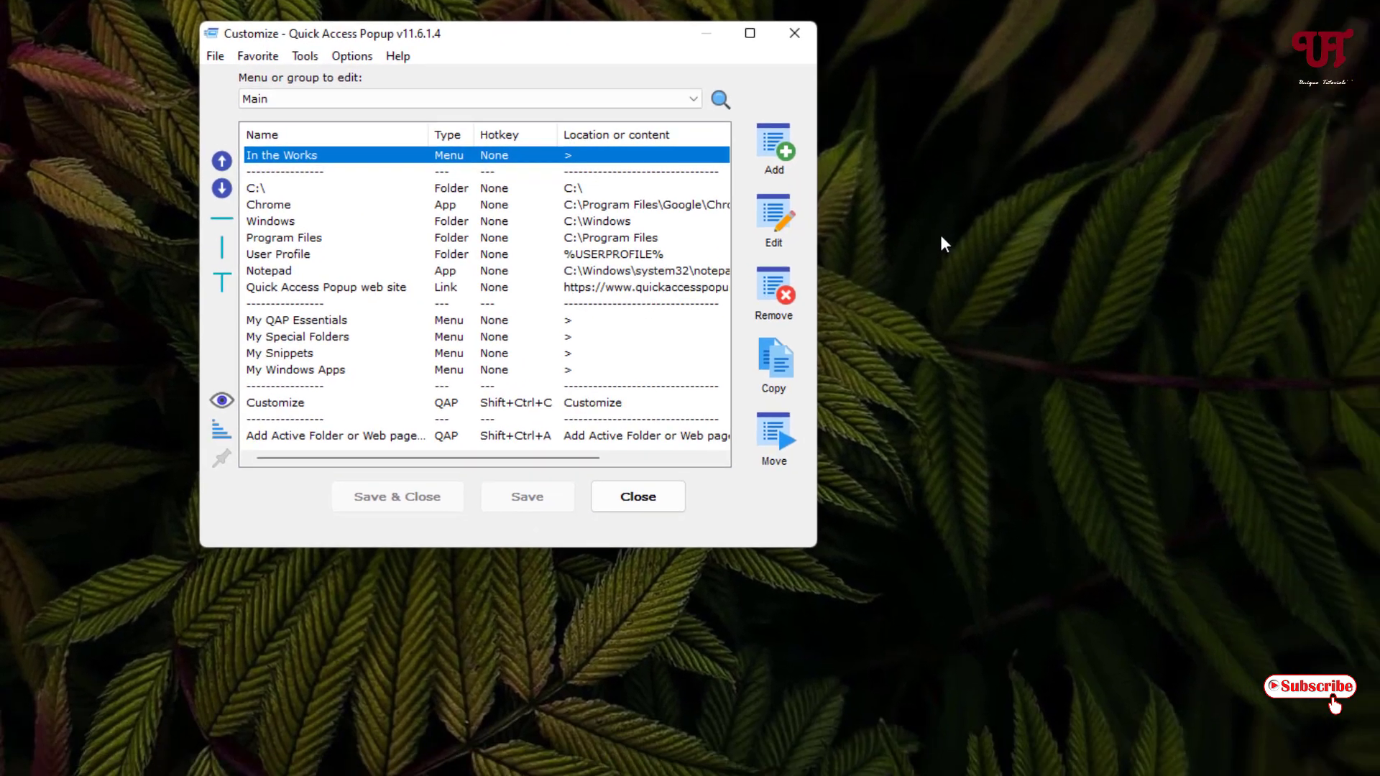
{"action": "middle_click", "coordinate": [941, 238]}
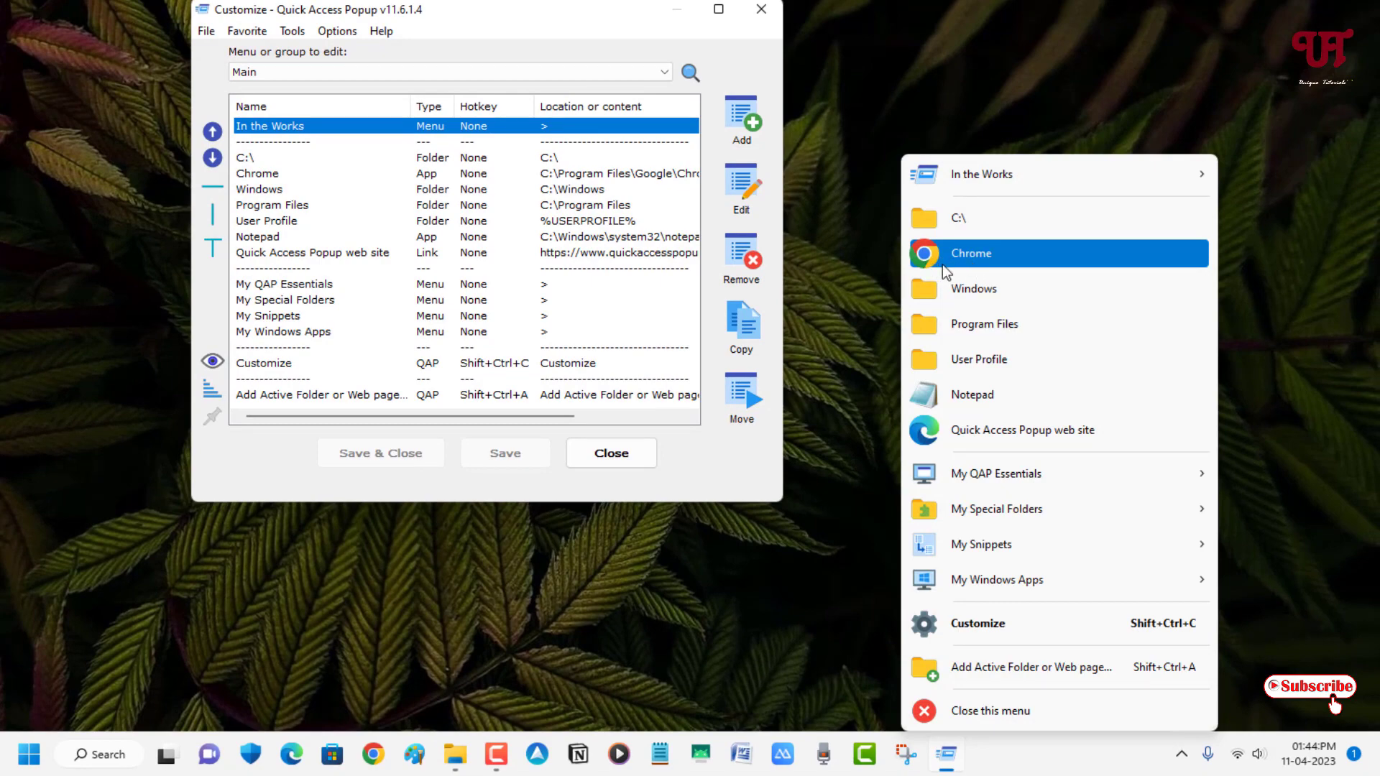
{"action": "left_click", "coordinate": [862, 241]}
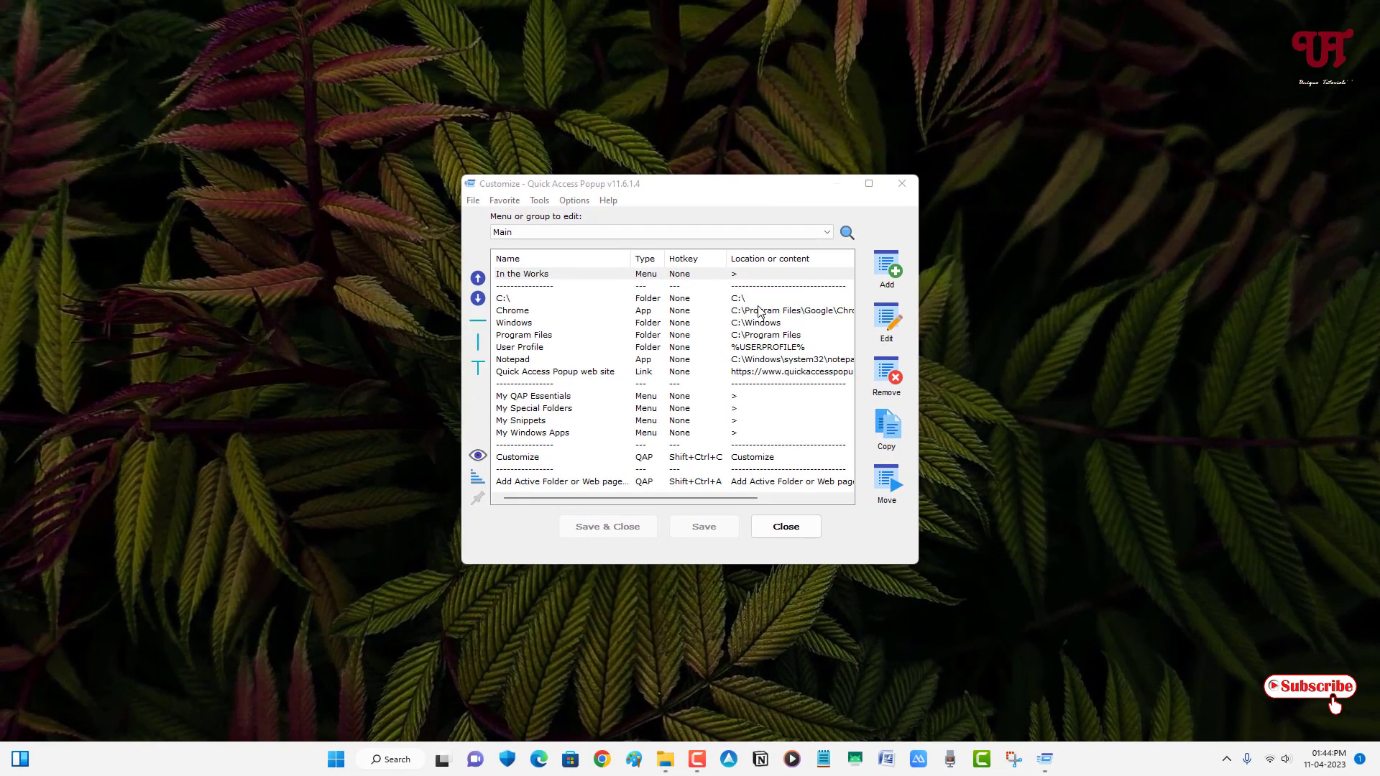
{"action": "left_click", "coordinate": [679, 191]}
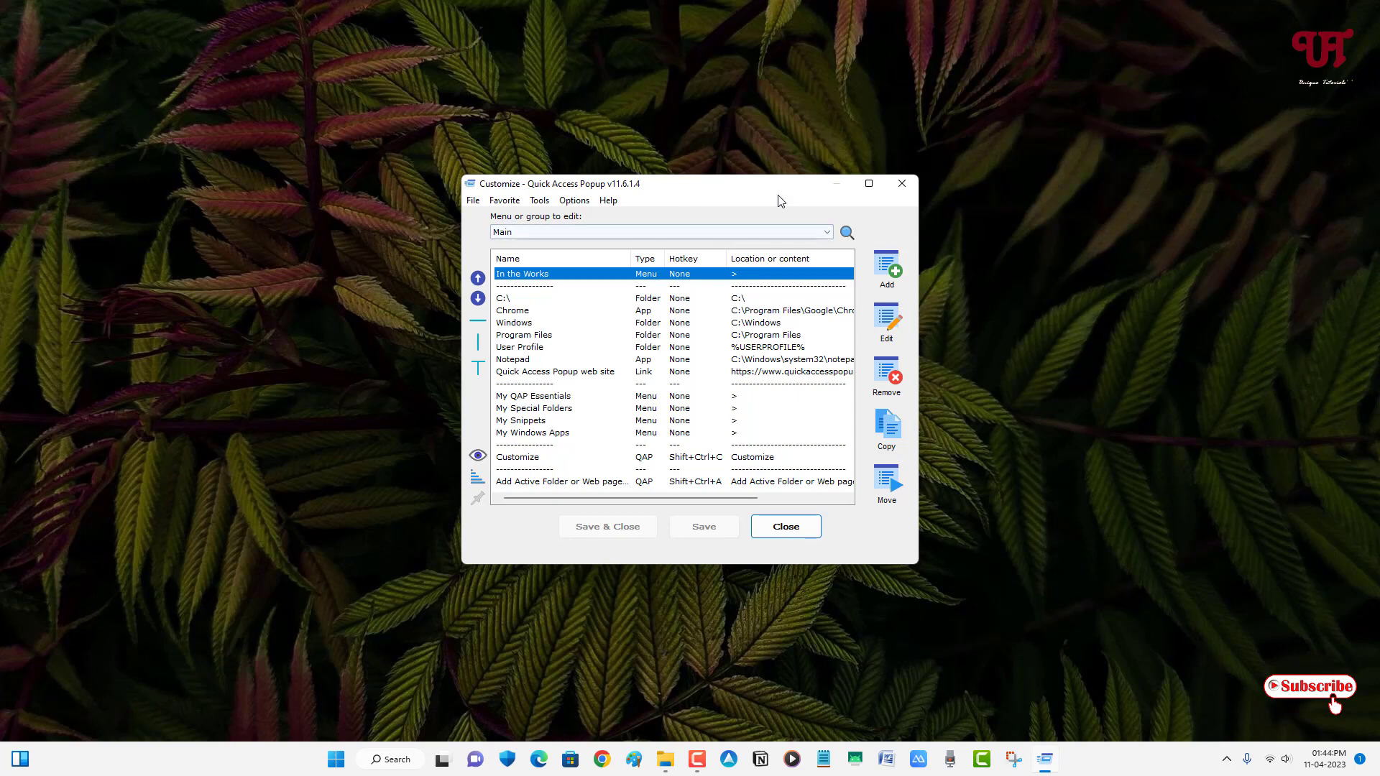
Close the Quick Access Popup Customize window.
{"action": "left_click", "coordinate": [901, 185]}
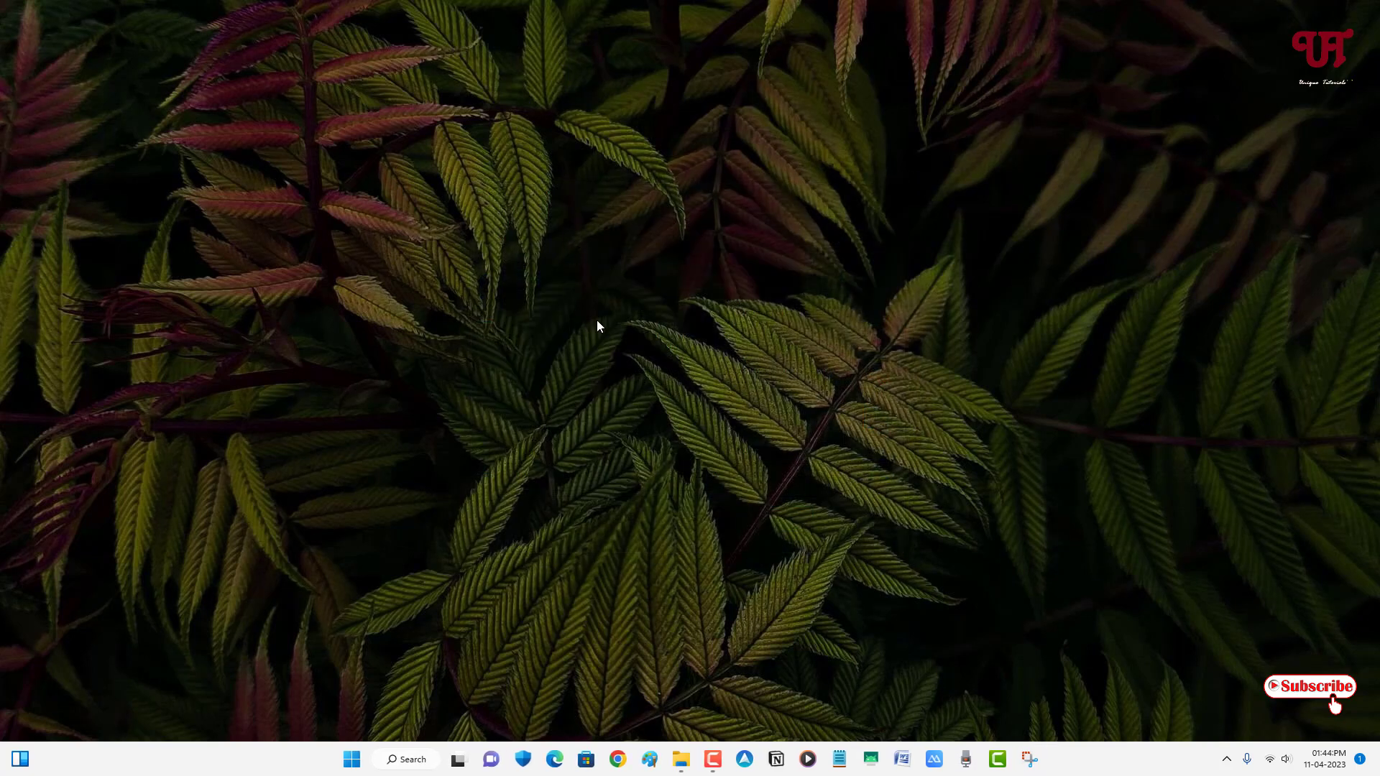